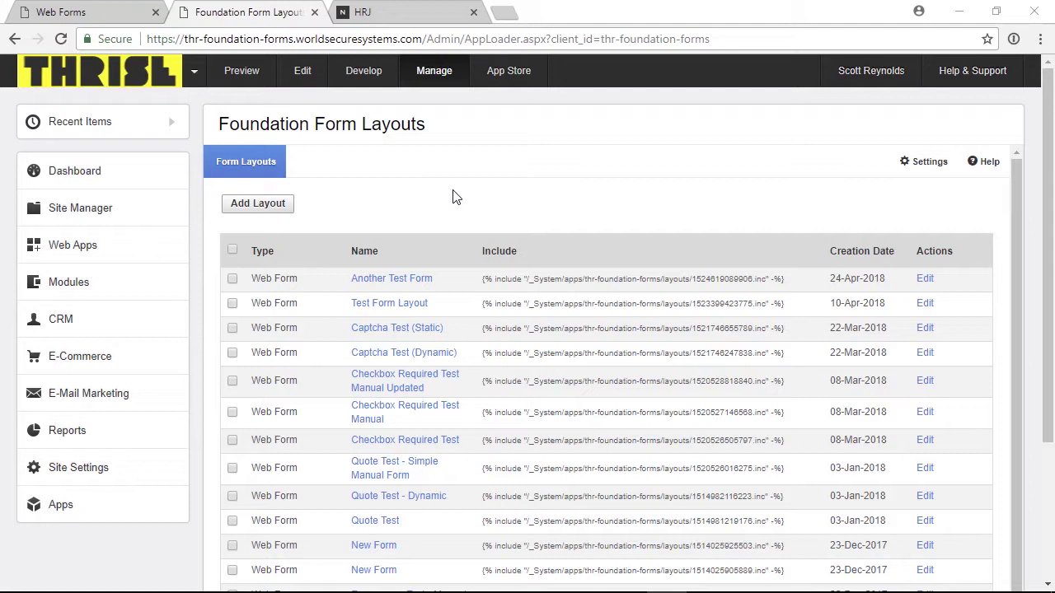
# - Create a new web form named 'Contact me' and save it
pyautogui.click(102, 15)
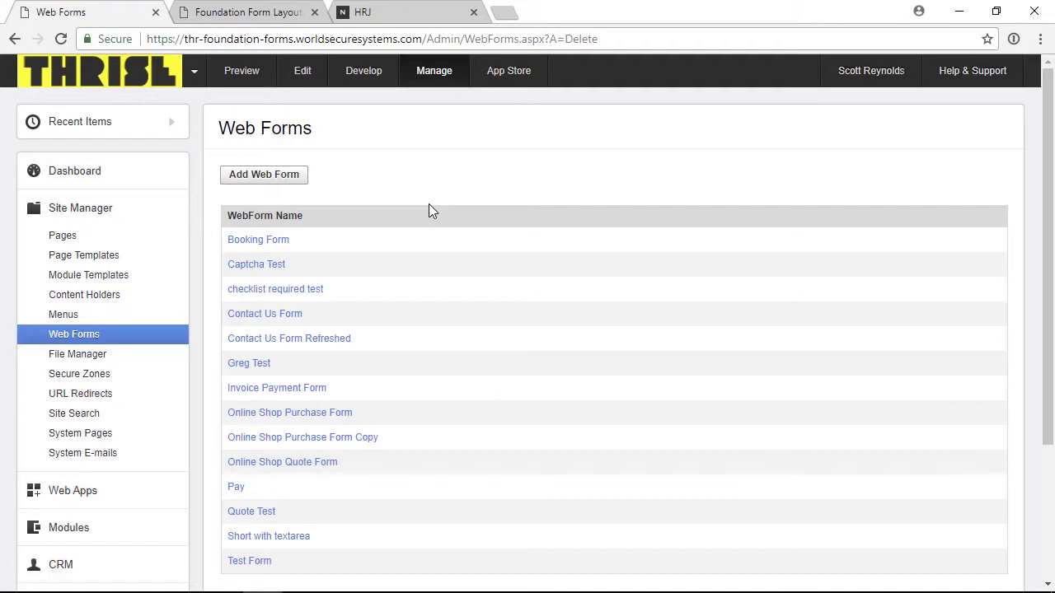
pyautogui.click(268, 180)
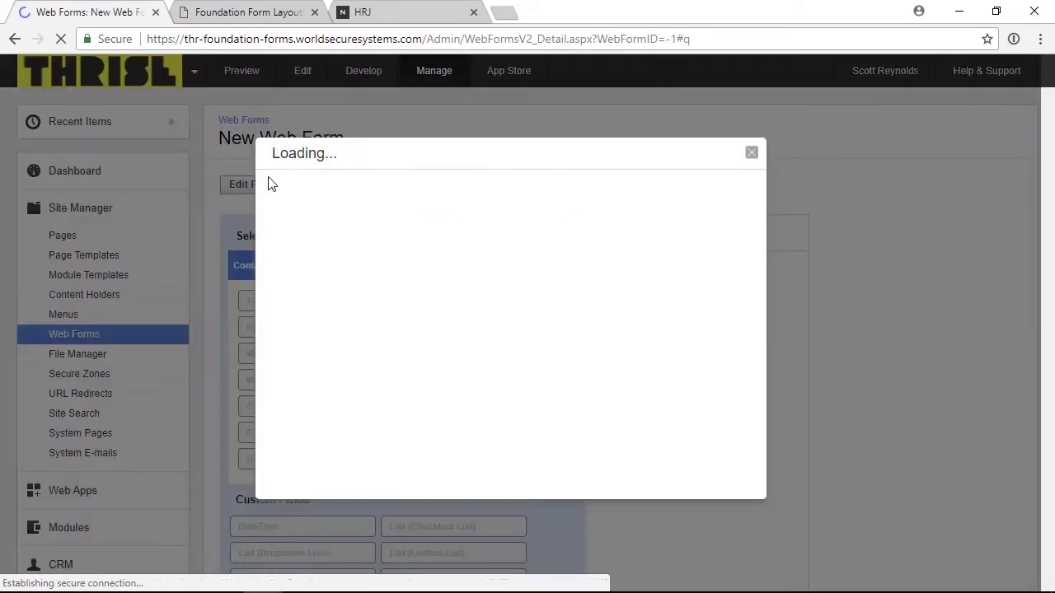
pyautogui.moveTo(528, 200); pyautogui.dragTo(437, 205)
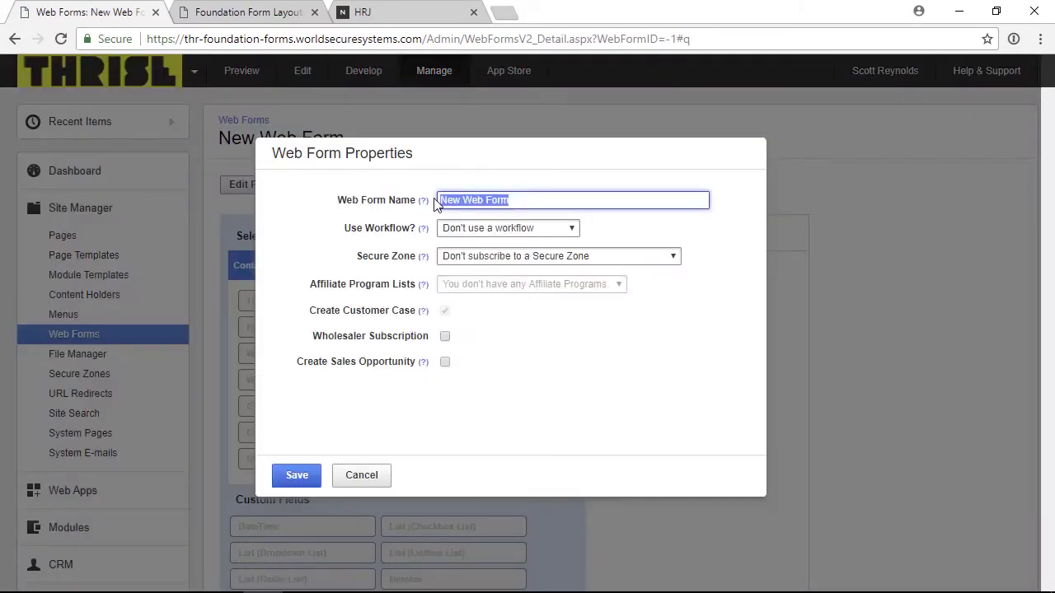
pyautogui.write('Contact me')
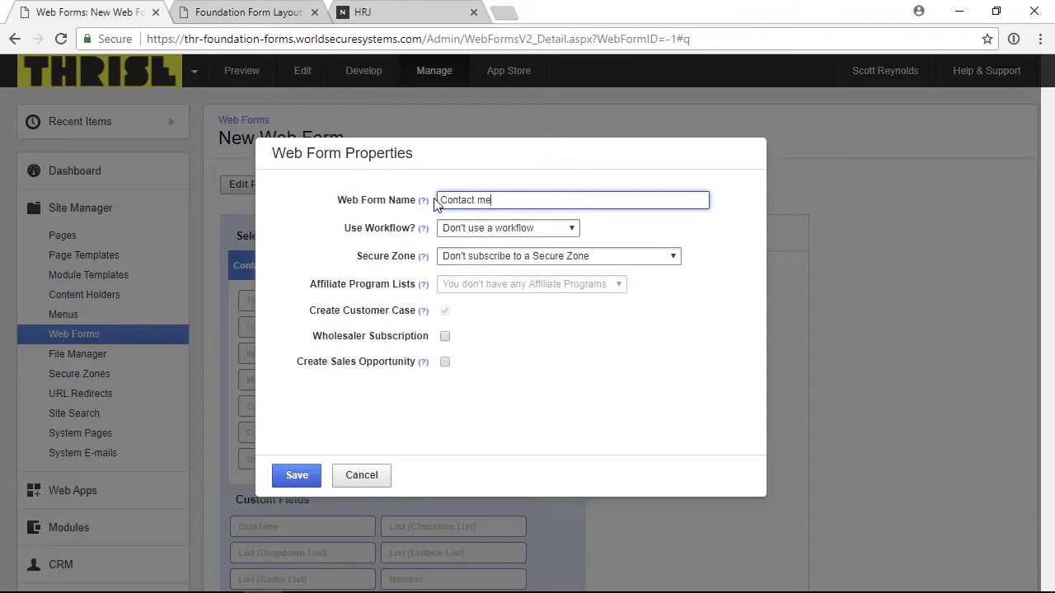
pyautogui.click(290, 476)
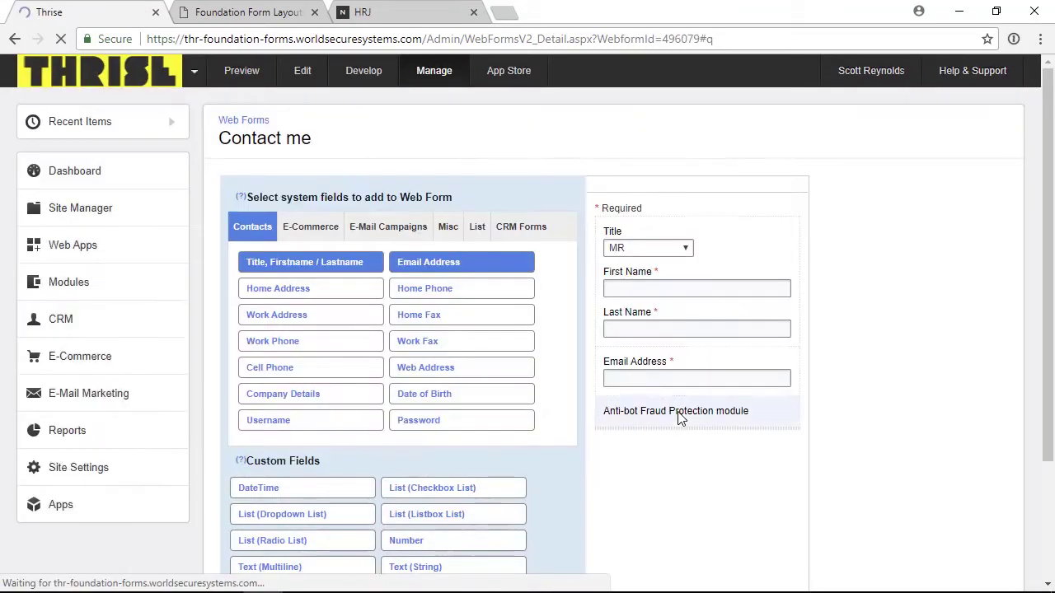
# - Delete the form's Anti-bot Fraud Protection module
pyautogui.moveTo(749, 478)
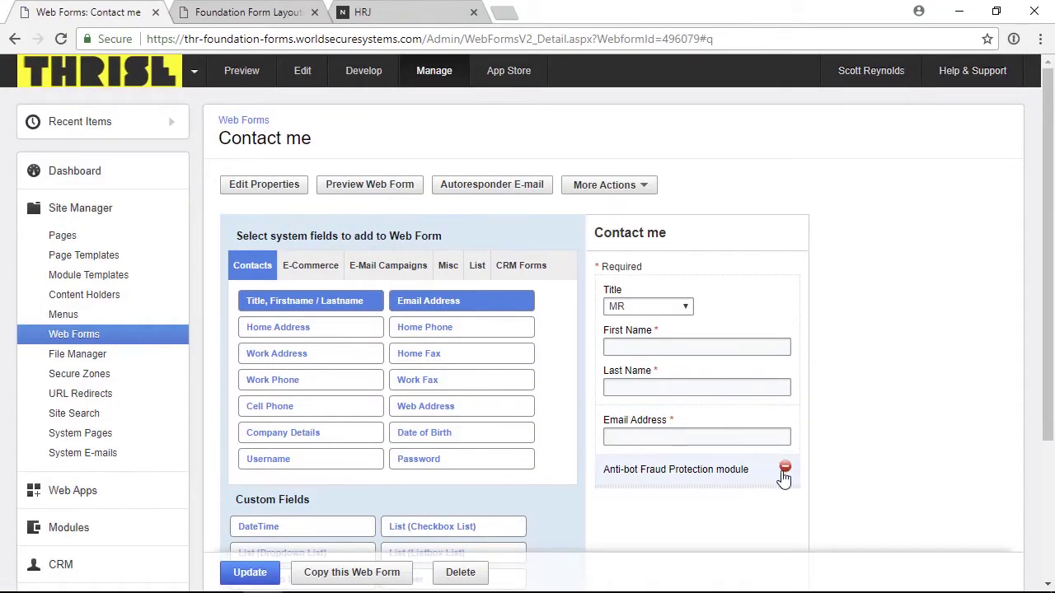
pyautogui.click(784, 470)
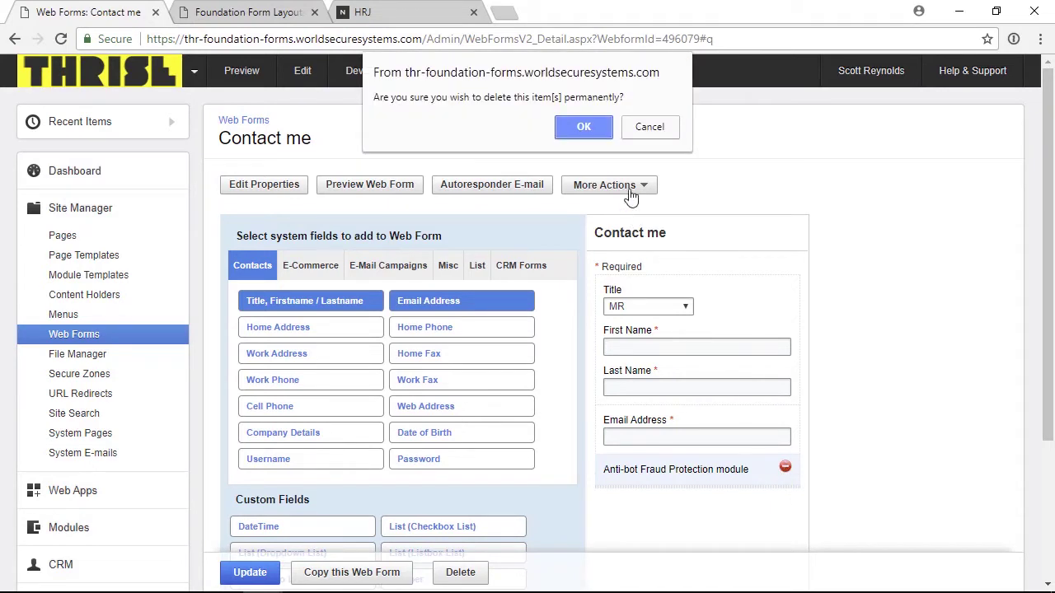
pyautogui.click(589, 129)
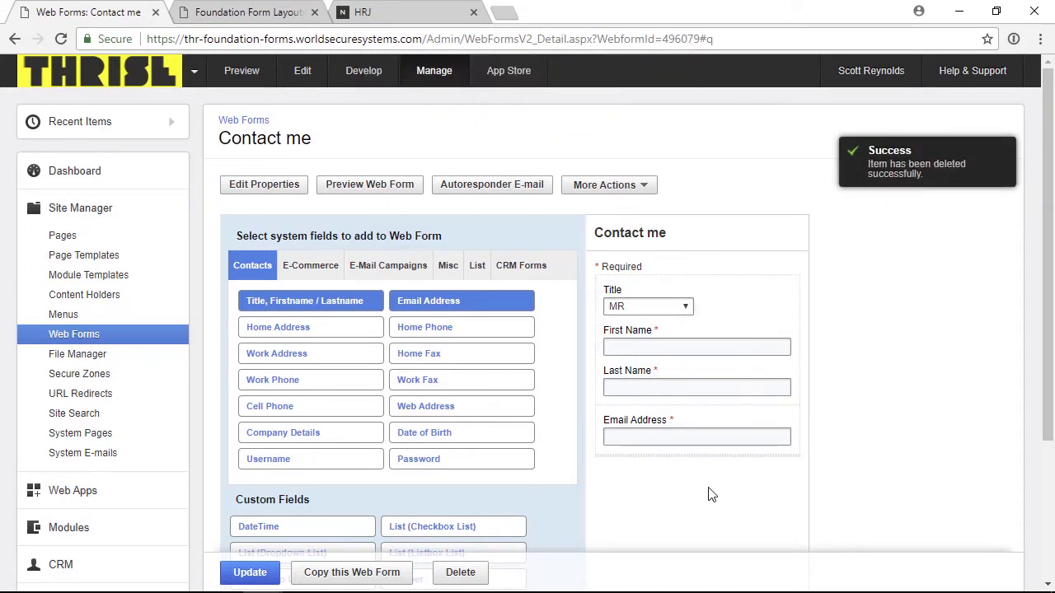
# - Add a required dropdown field 'My Dropdown' with options a,b,c,d
pyautogui.scroll(-2, 705, 492)
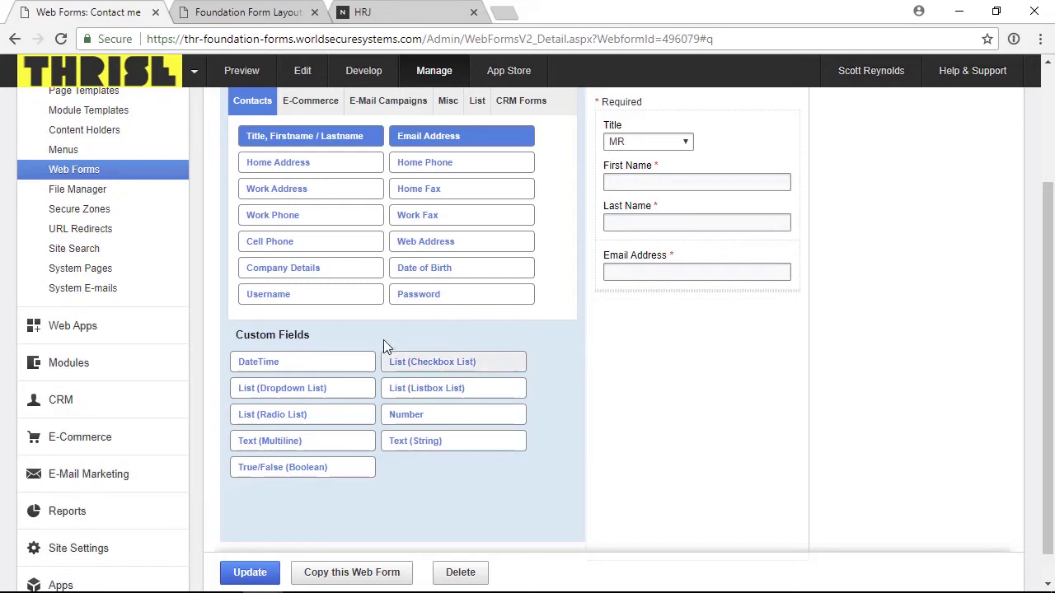
pyautogui.click(302, 393)
pyautogui.write('My')
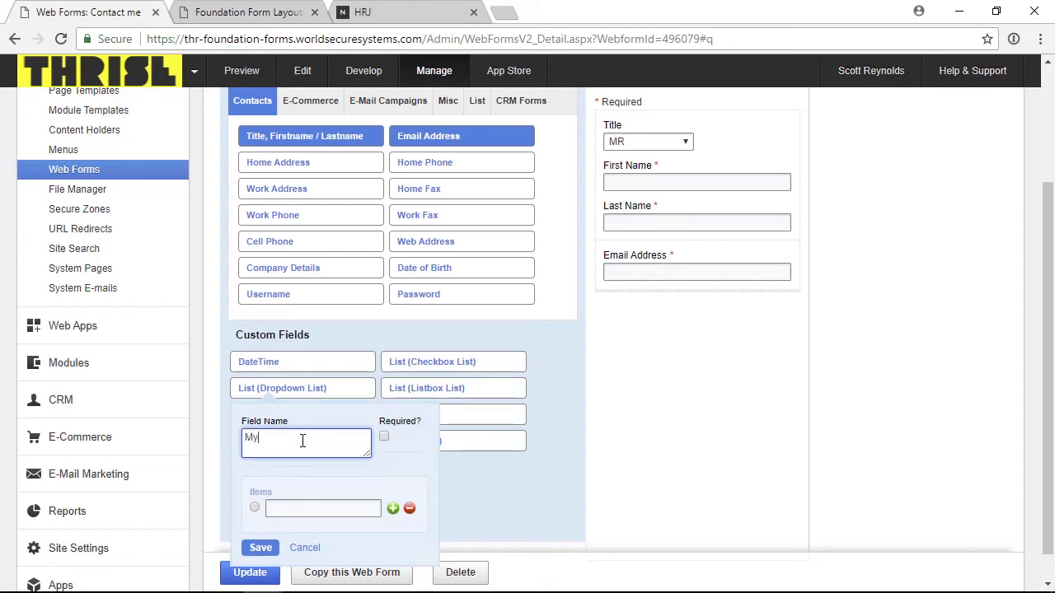
pyautogui.write(' Dropdown')
pyautogui.click(383, 438)
pyautogui.click(383, 438)
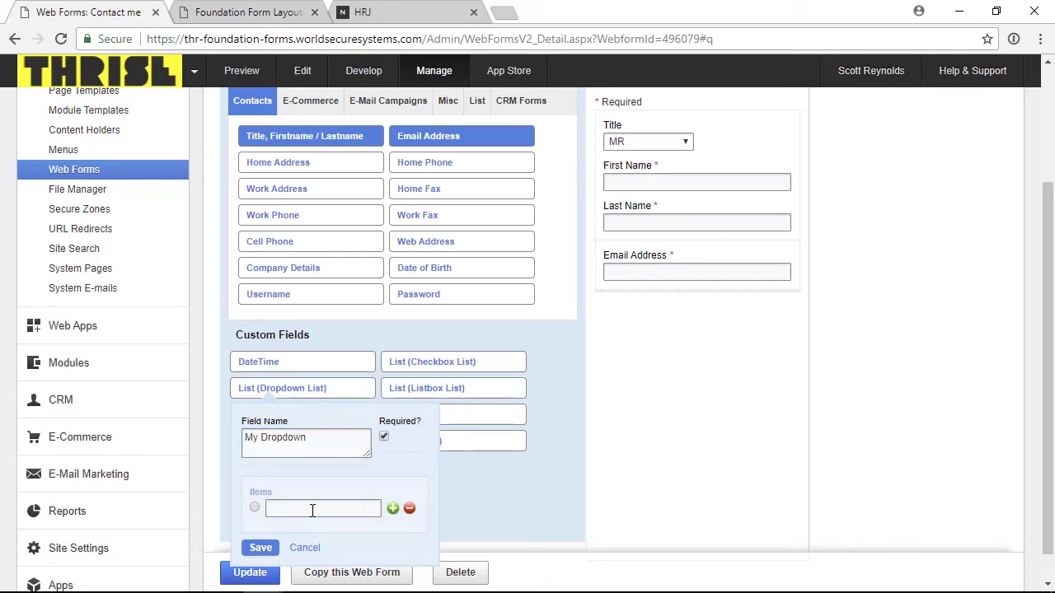
pyautogui.click(311, 509)
pyautogui.write('a,b,c,d')
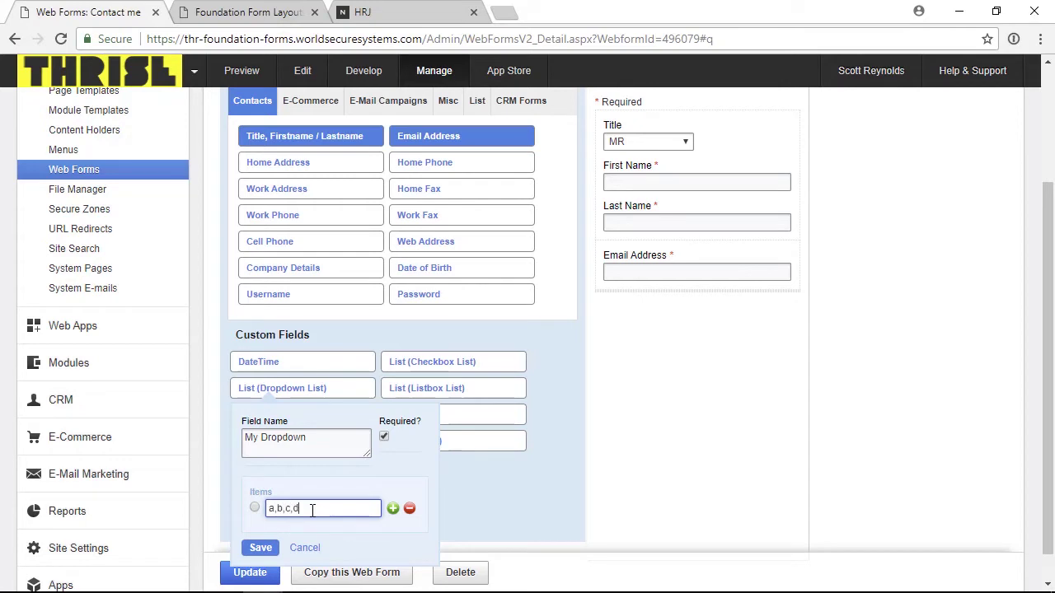
pyautogui.moveTo(311, 509); pyautogui.dragTo(251, 510)
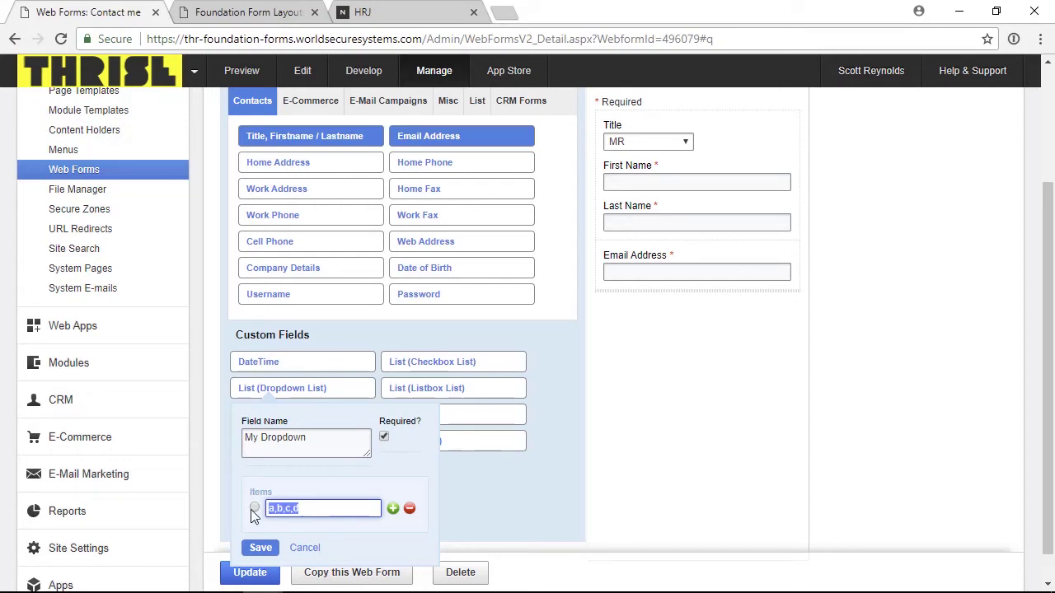
pyautogui.click(263, 551)
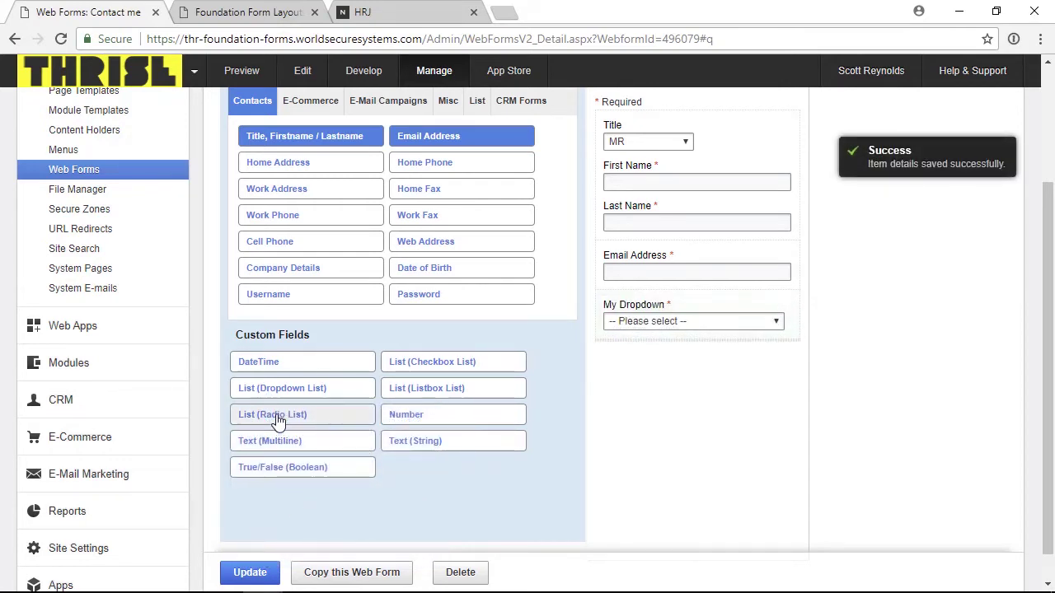
# - Add a radio list field 'My Radio' with options a,b,c,d
pyautogui.click(276, 416)
pyautogui.click(290, 472)
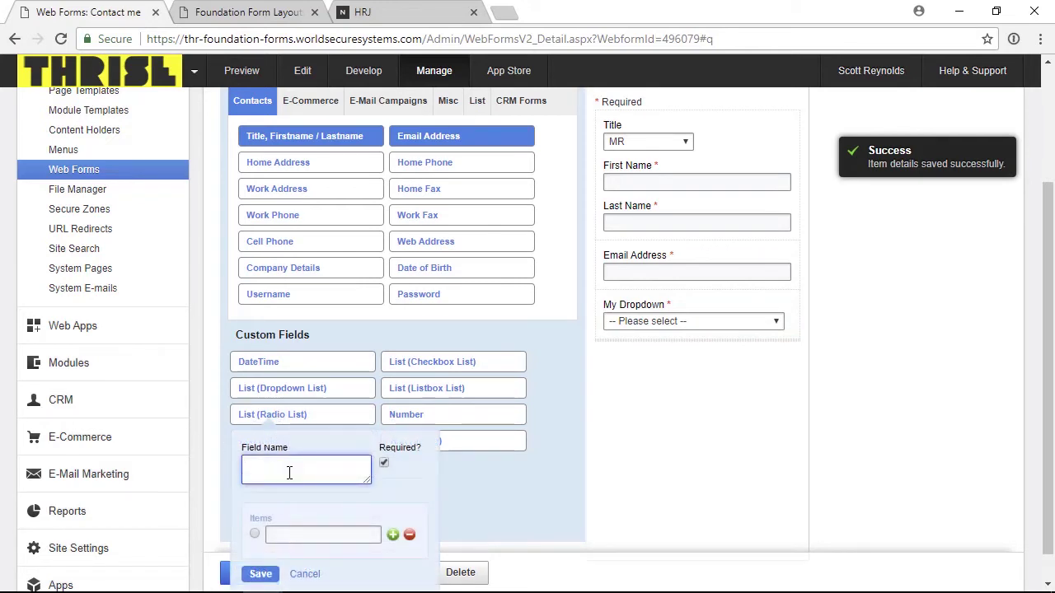
pyautogui.write('My Radio')
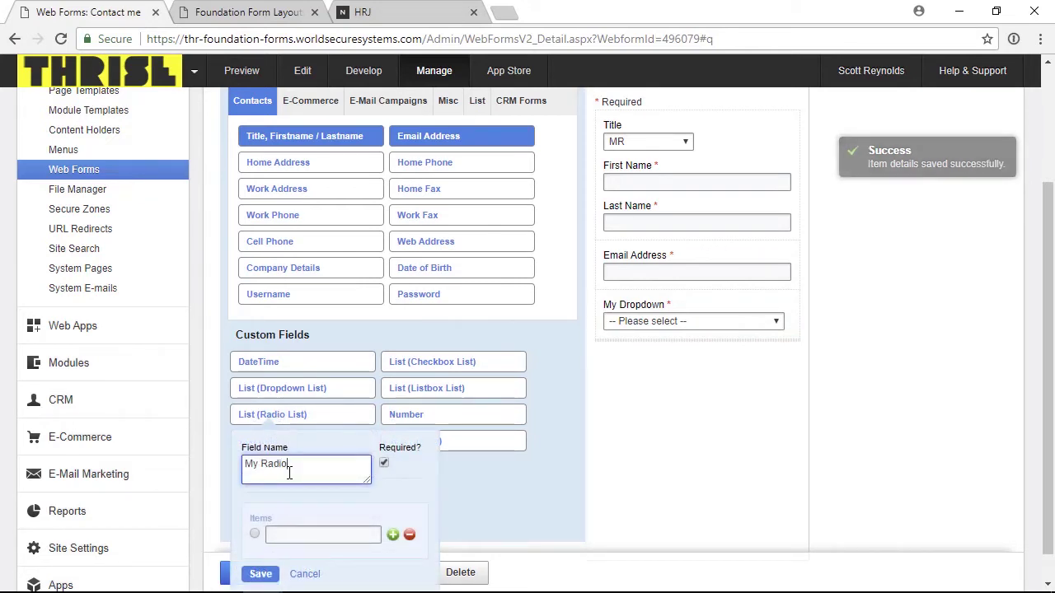
pyautogui.click(340, 534)
pyautogui.write('a,b,c,d')
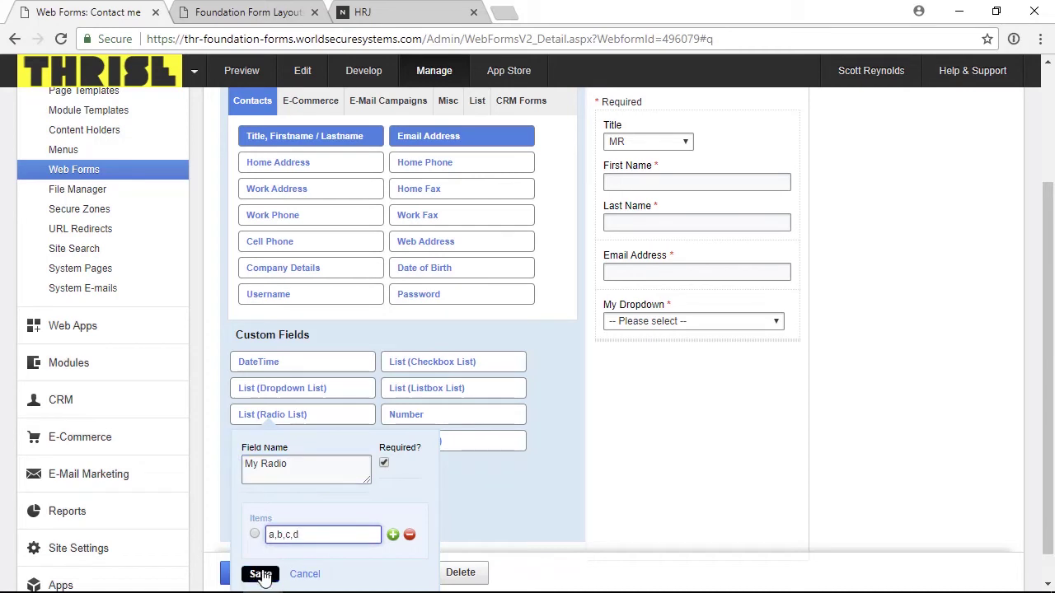
pyautogui.click(259, 574)
# - Add a checkbox list field 'My Checkboxes' with options a,b,c,d
pyautogui.click(420, 362)
pyautogui.write('My Che')
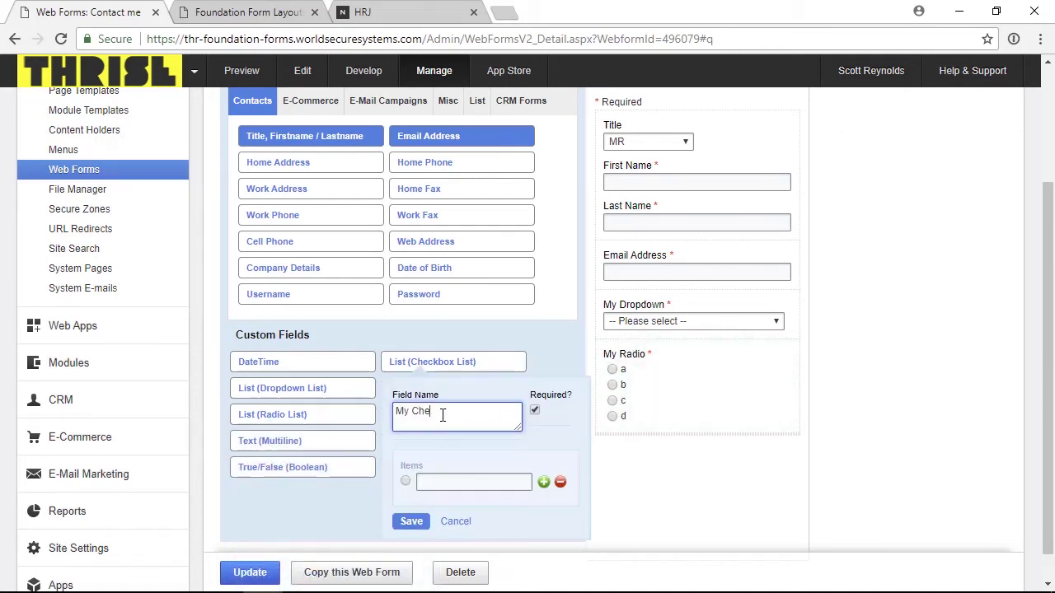
pyautogui.write('ckboxes')
pyautogui.click(441, 483)
pyautogui.write('a,b,c,d')
pyautogui.click(412, 521)
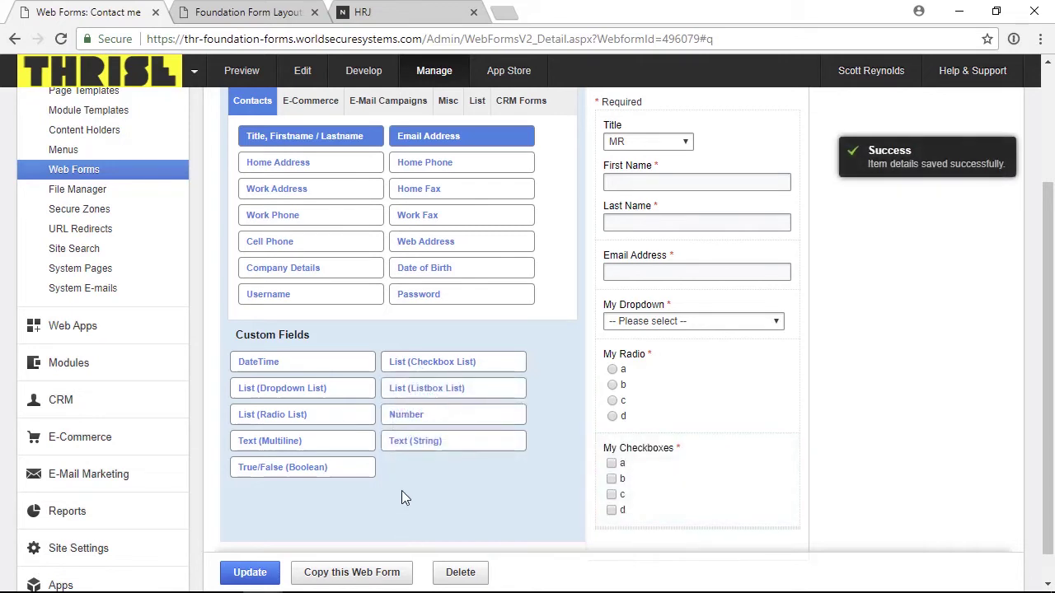
# - Add a multiline text field named 'My Message'
pyautogui.click(280, 441)
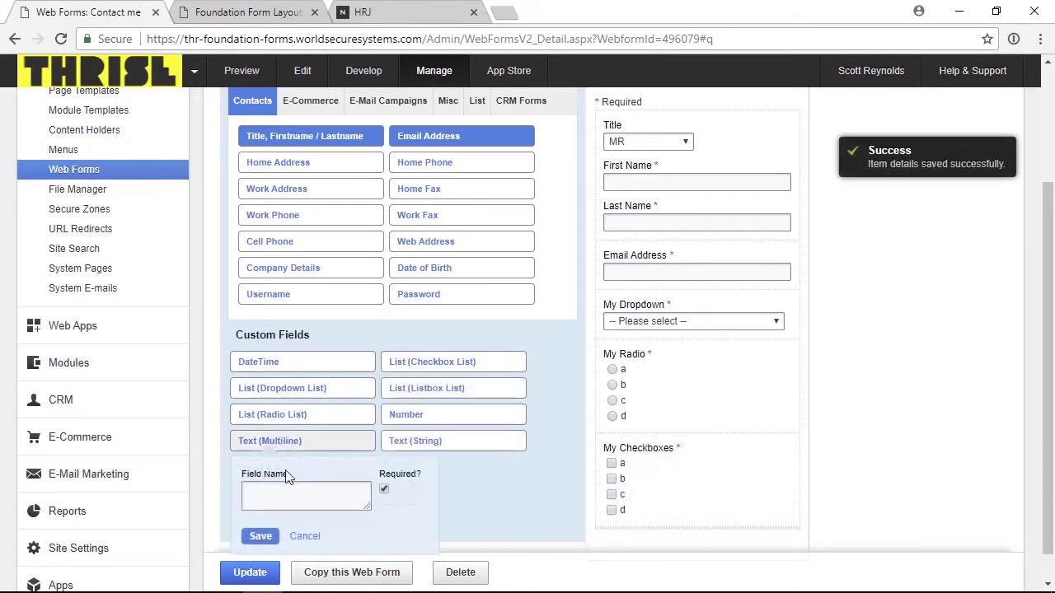
pyautogui.click(289, 493)
pyautogui.write('My Me')
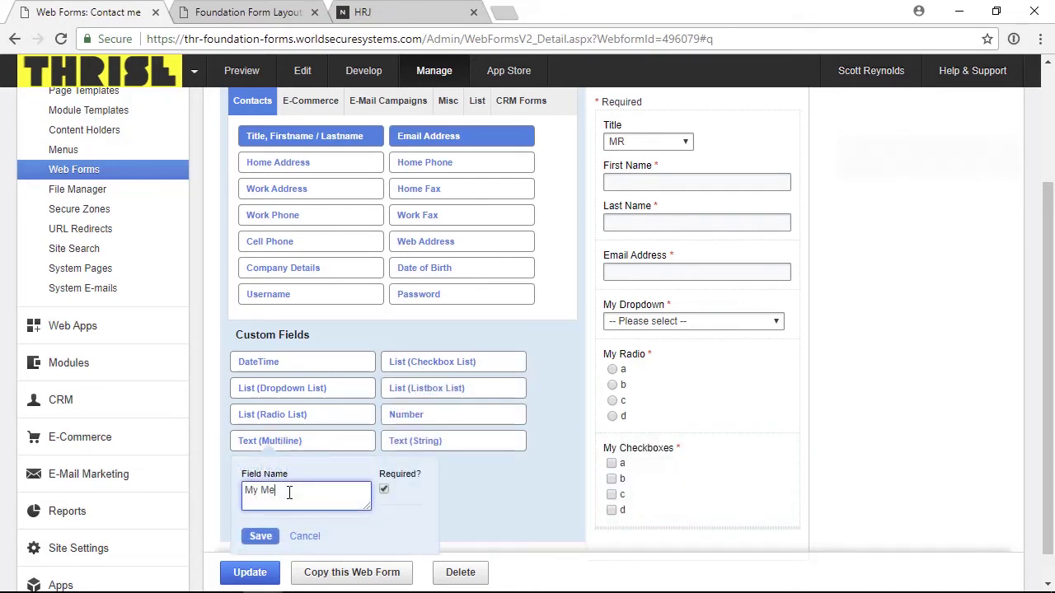
pyautogui.write('ssage')
pyautogui.click(260, 536)
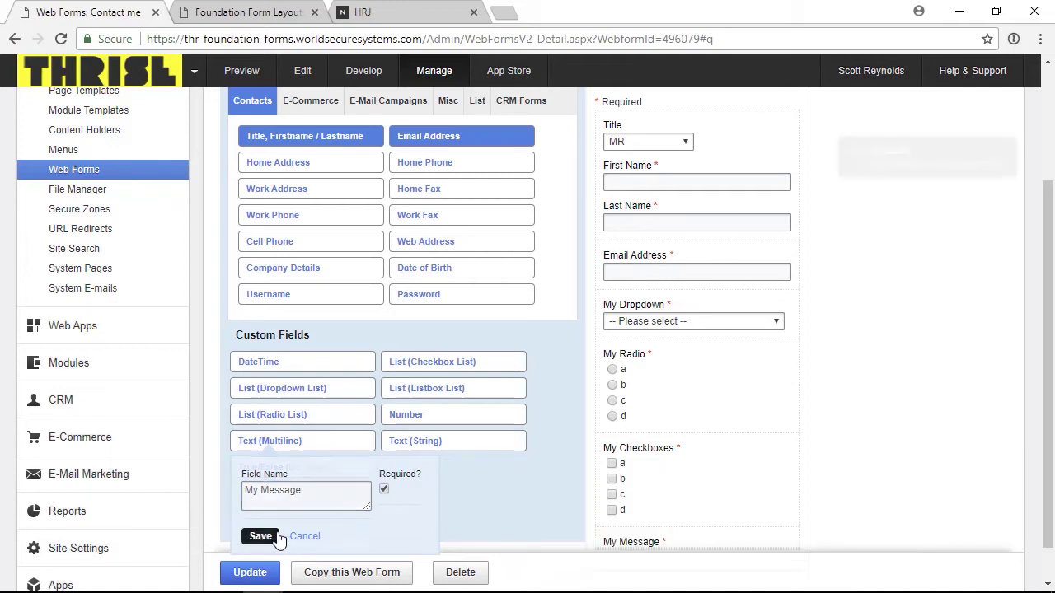
pyautogui.scroll(-1, 777, 453)
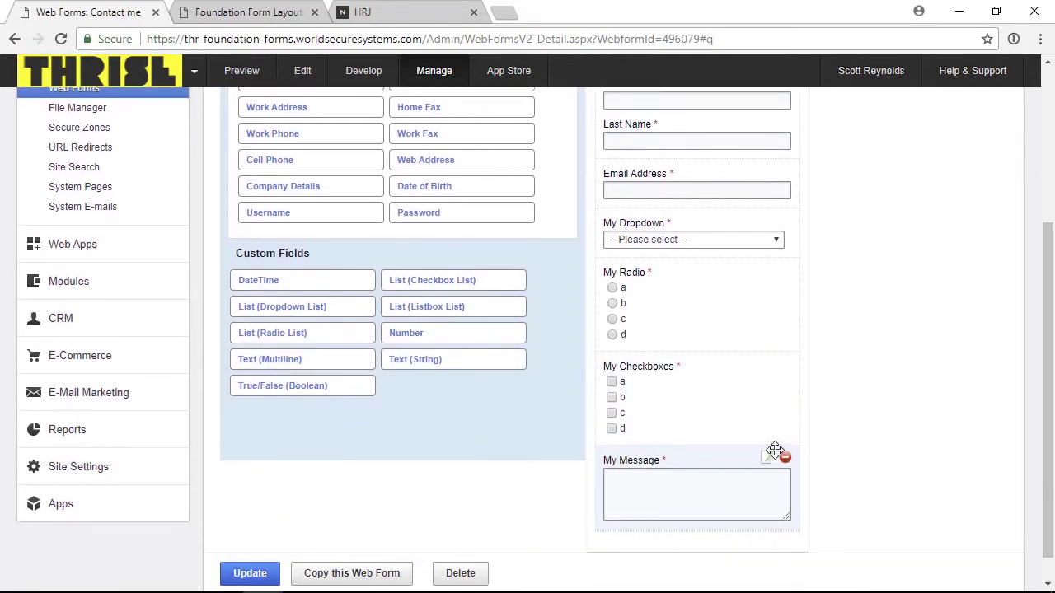
pyautogui.scroll(2, 775, 451)
pyautogui.scroll(3, 775, 451)
# - Add a Foundation form layout titled 'Contact me' linked to the Contact me web form
pyautogui.click(247, 12)
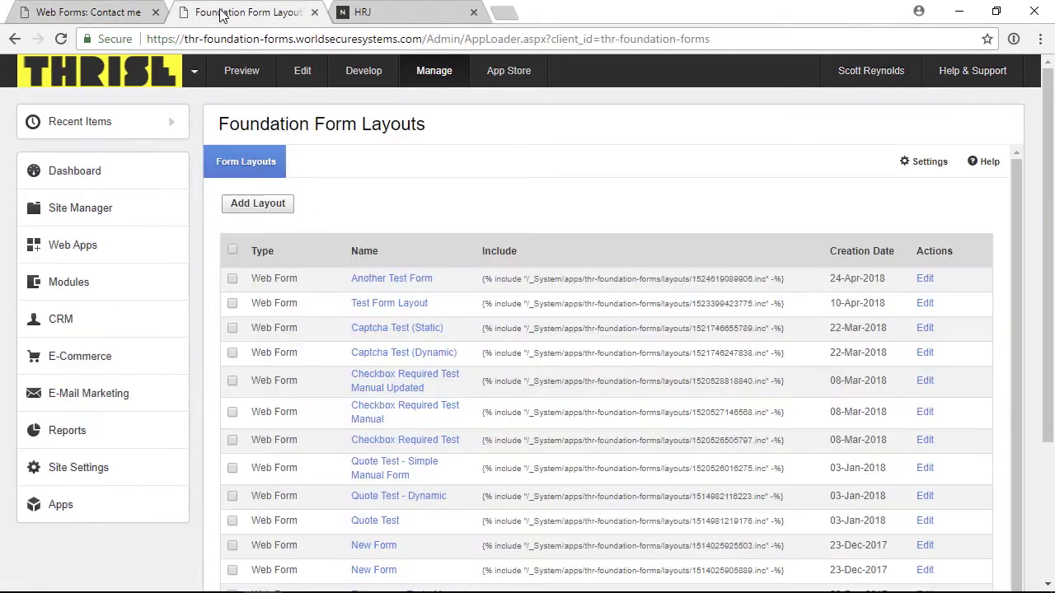
pyautogui.click(275, 201)
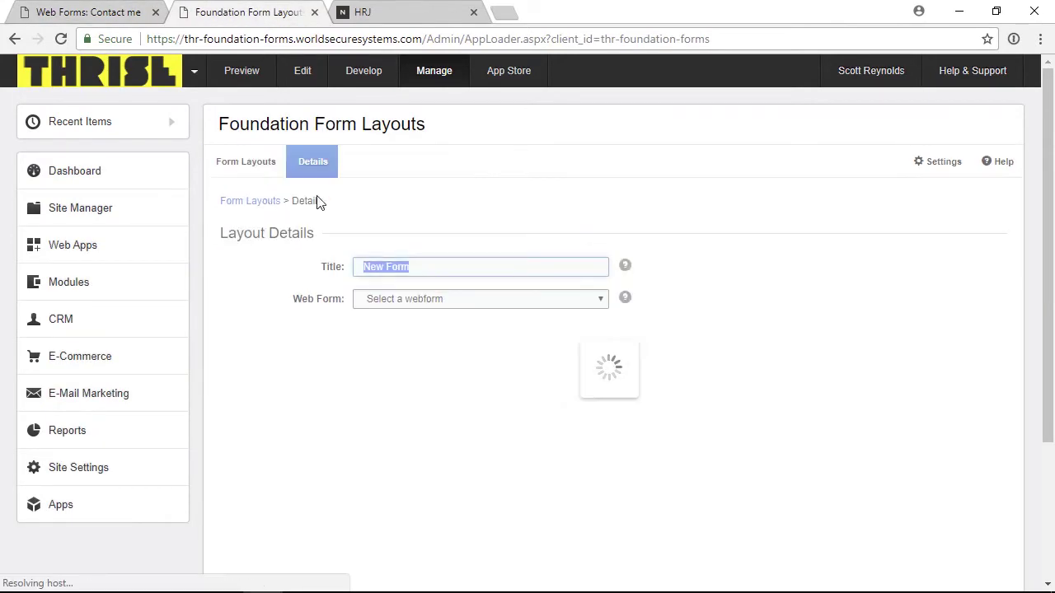
pyautogui.write('Co')
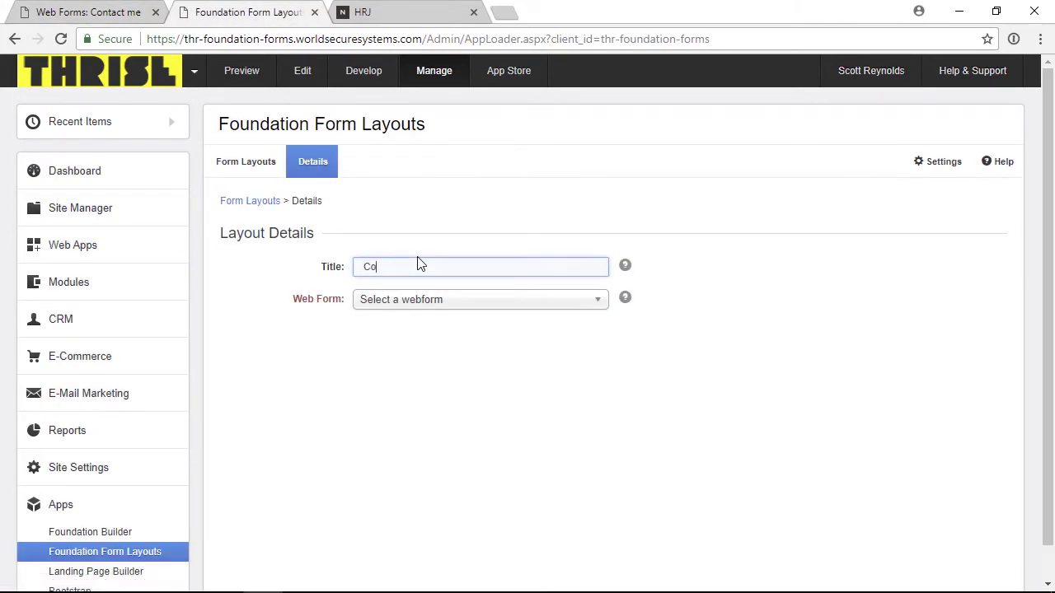
pyautogui.write('ntact me')
pyautogui.click(425, 304)
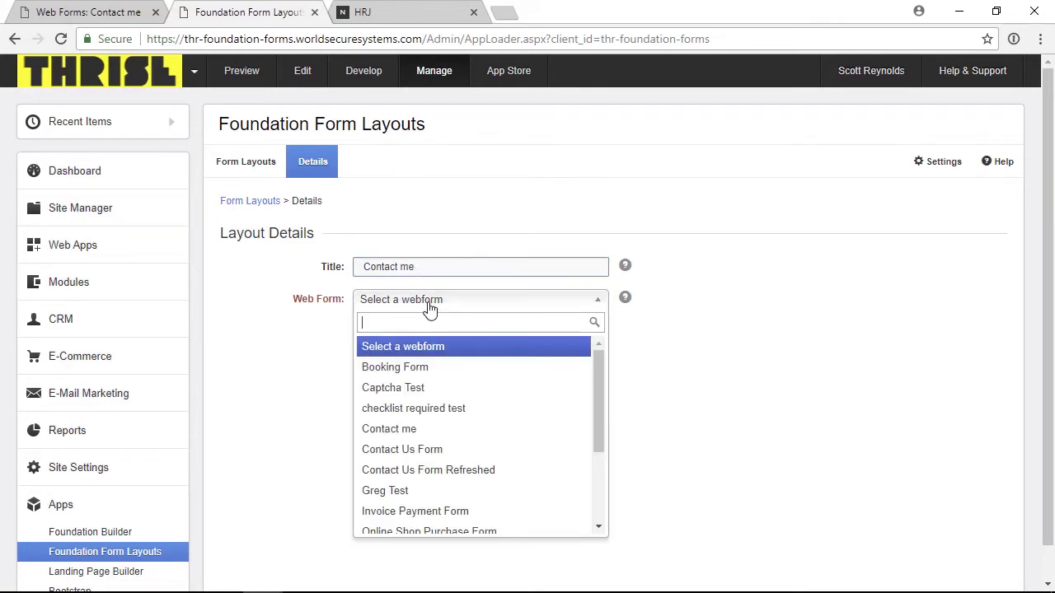
pyautogui.click(404, 429)
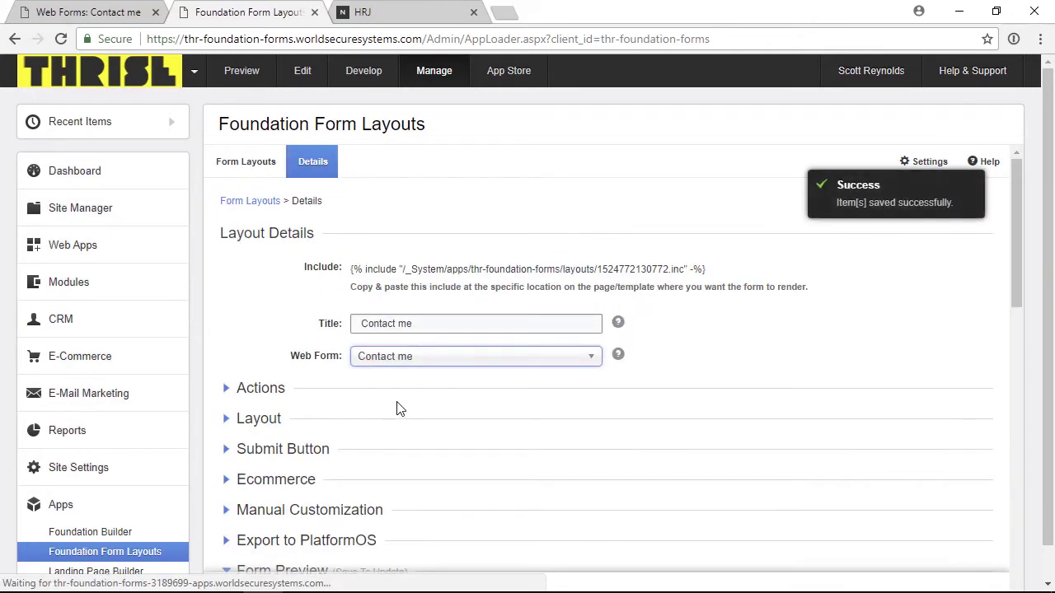
pyautogui.scroll(-2, 400, 410)
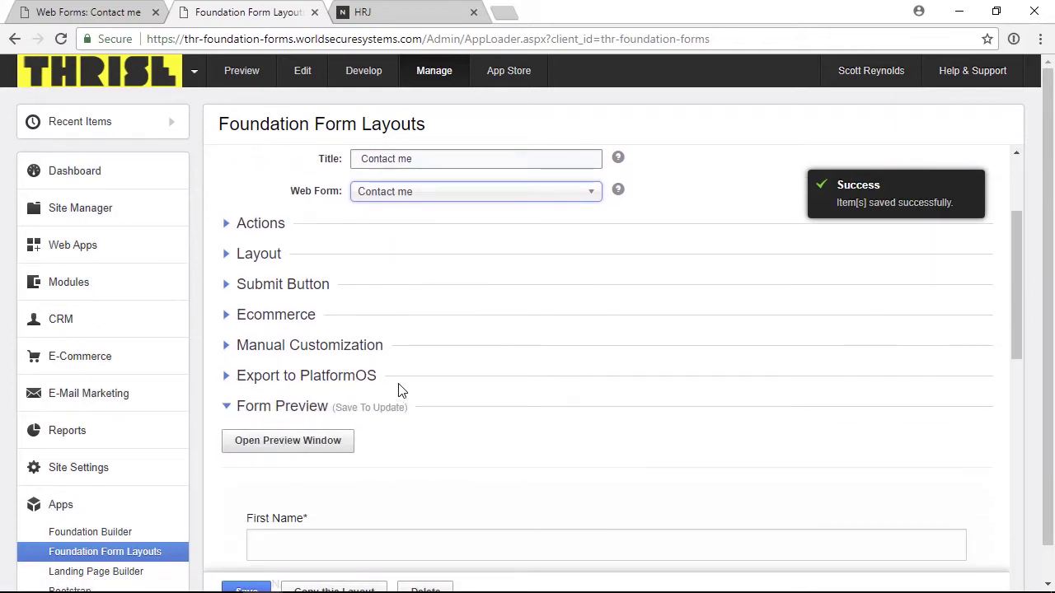
pyautogui.click(261, 226)
pyautogui.click(392, 259)
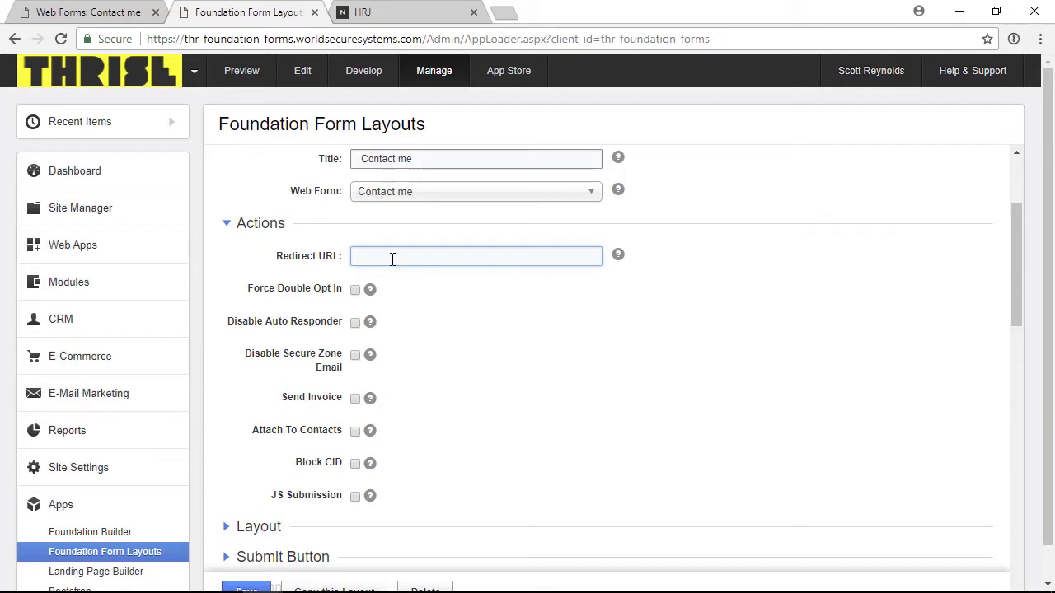
pyautogui.write('https://')
pyautogui.write('://www.')
pyautogui.write('google.com')
pyautogui.click(273, 226)
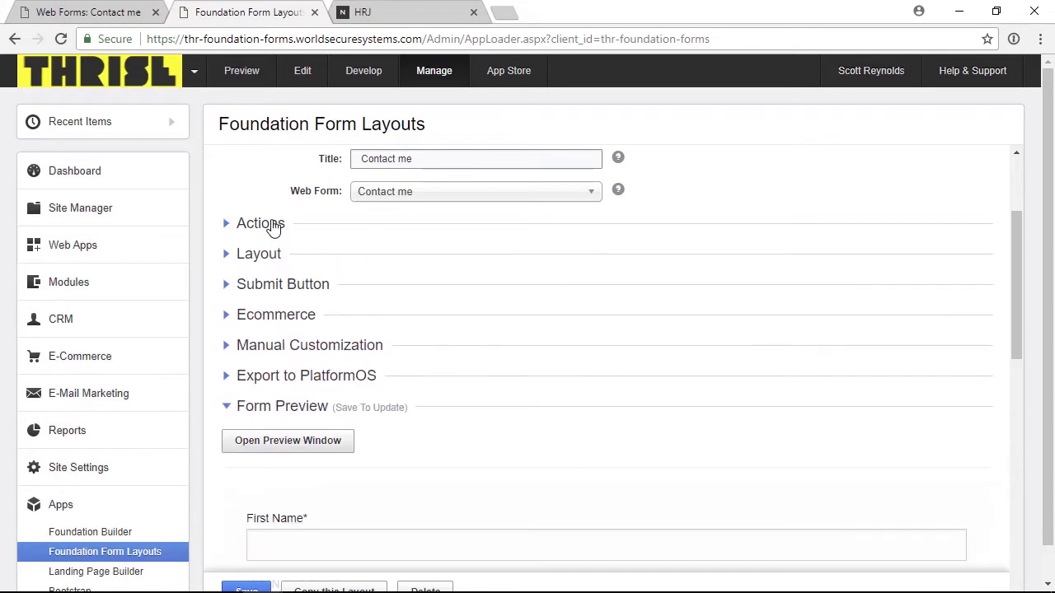
# - Set the Form Layout option to Mixed Columns
pyautogui.click(262, 255)
pyautogui.scroll(-1, 268, 264)
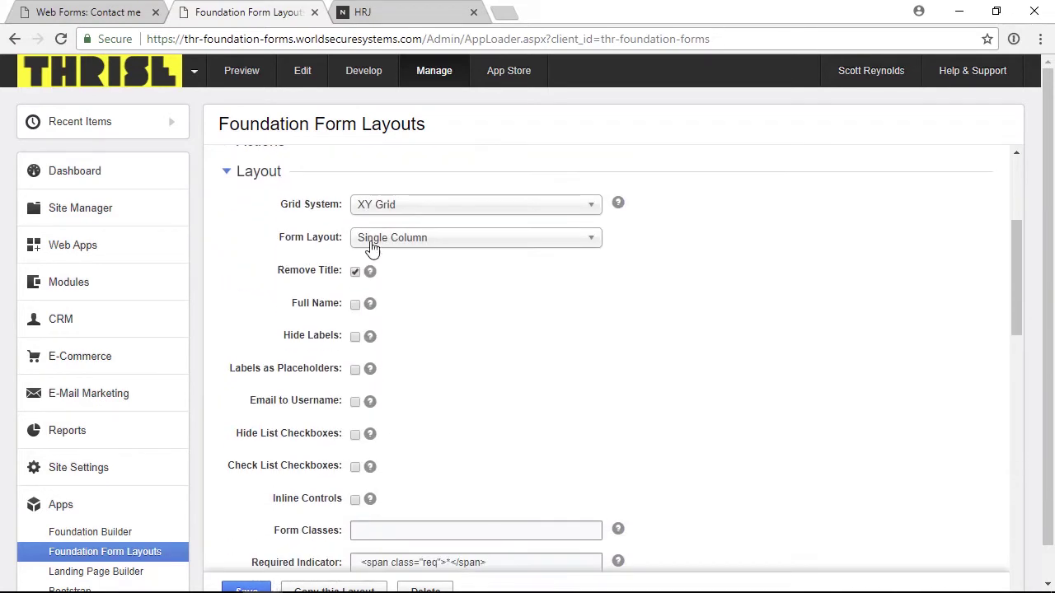
pyautogui.click(372, 244)
pyautogui.click(369, 320)
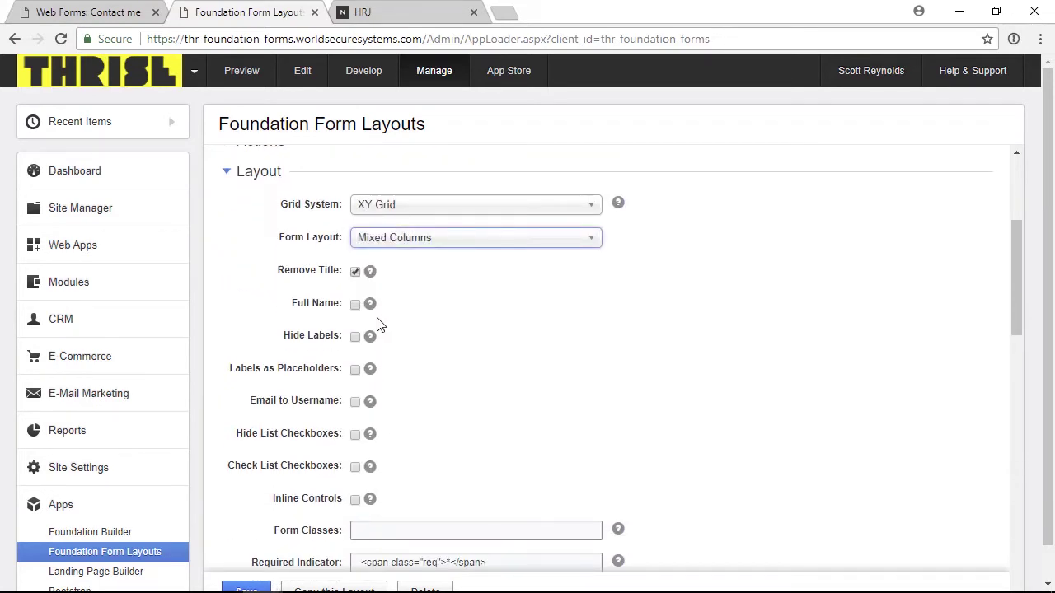
# - Save the Contact me layout settings
pyautogui.scroll(-2, 266, 347)
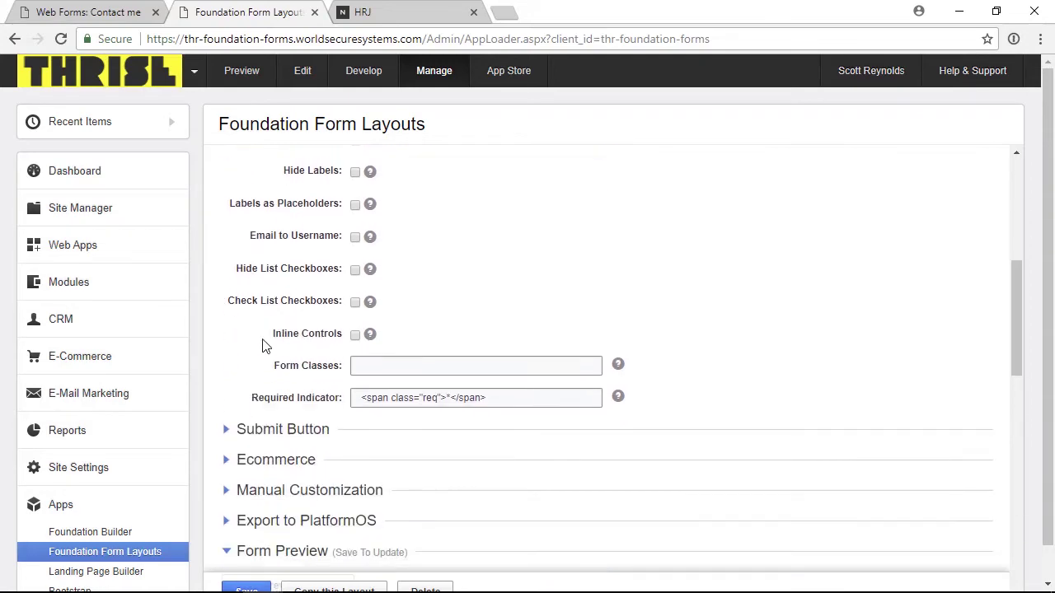
pyautogui.click(254, 586)
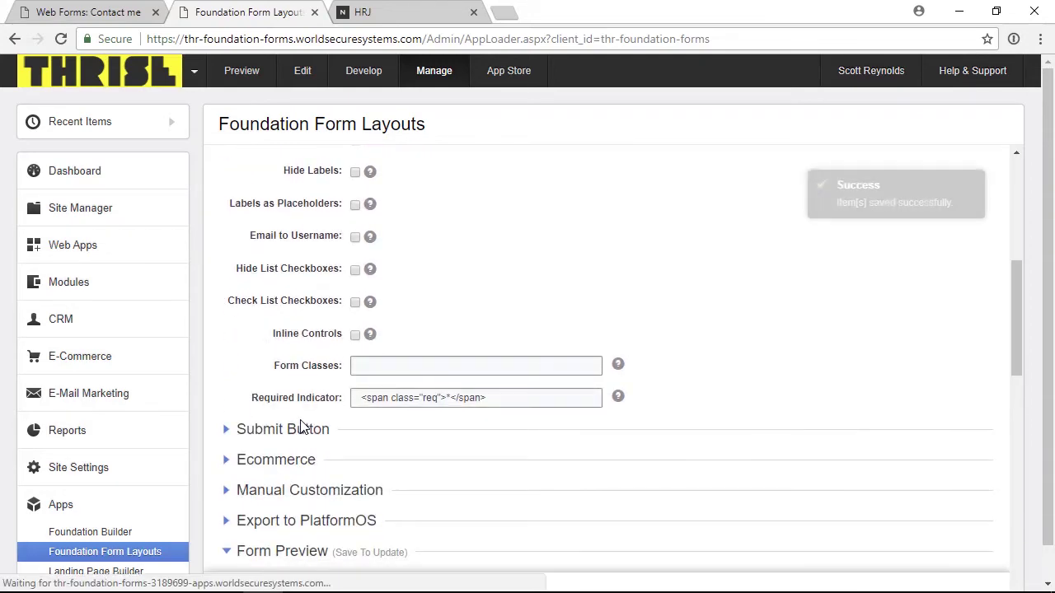
pyautogui.scroll(-6, 300, 427)
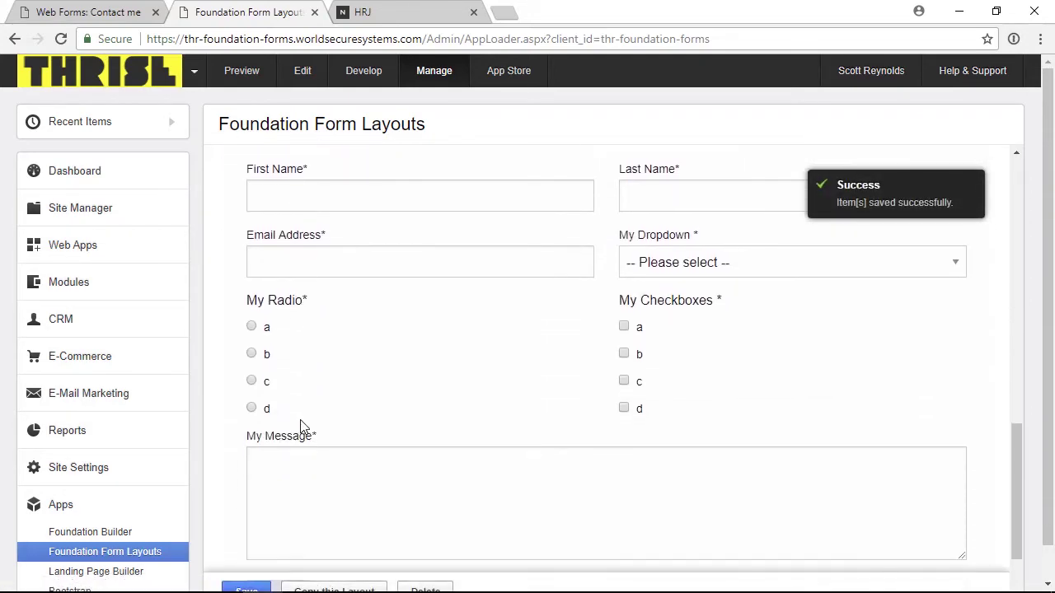
pyautogui.scroll(-1, 301, 426)
pyautogui.scroll(4, 301, 426)
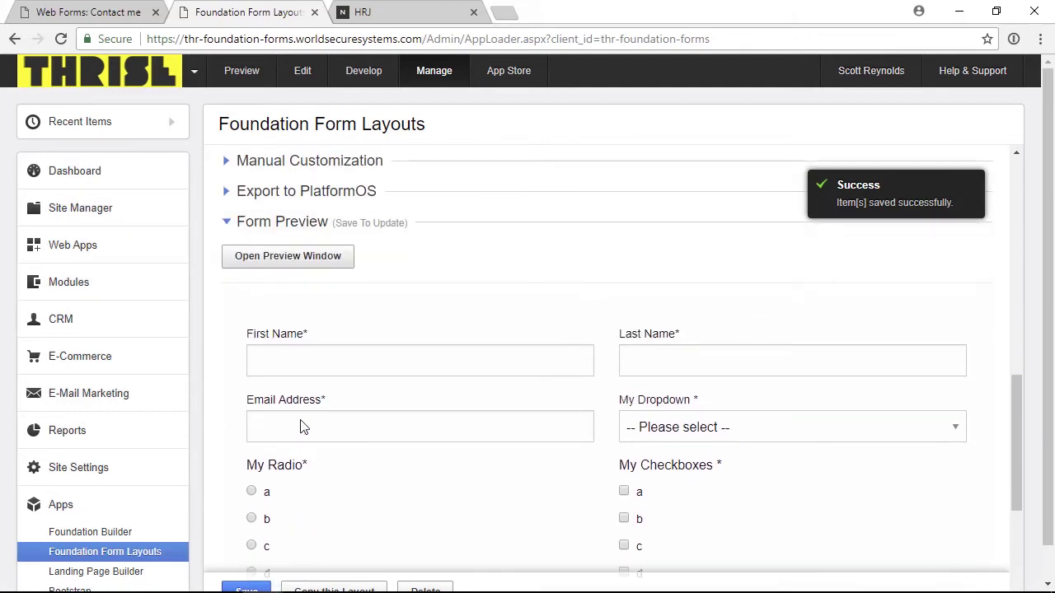
pyautogui.scroll(-4, 302, 420)
pyautogui.scroll(5, 302, 420)
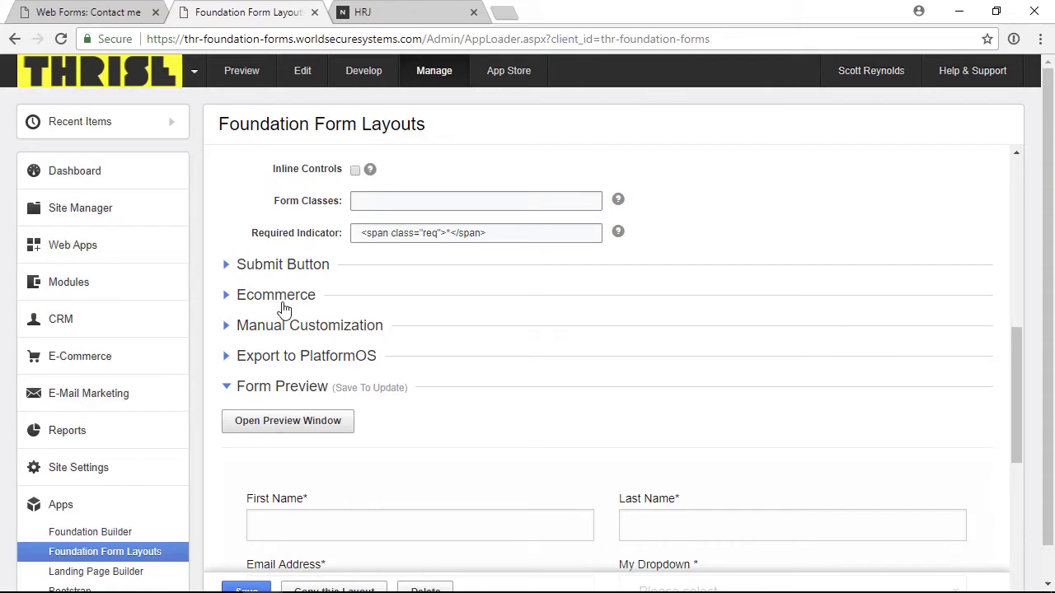
# - Make the submit button Large with text 'Submit My Form' and save
pyautogui.click(281, 265)
pyautogui.click(395, 305)
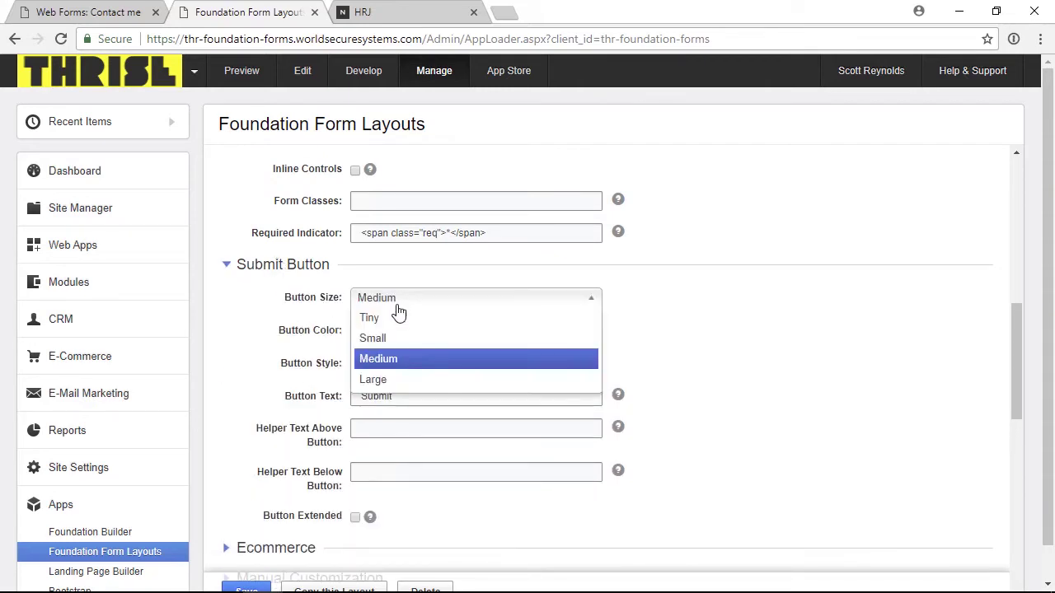
pyautogui.click(391, 380)
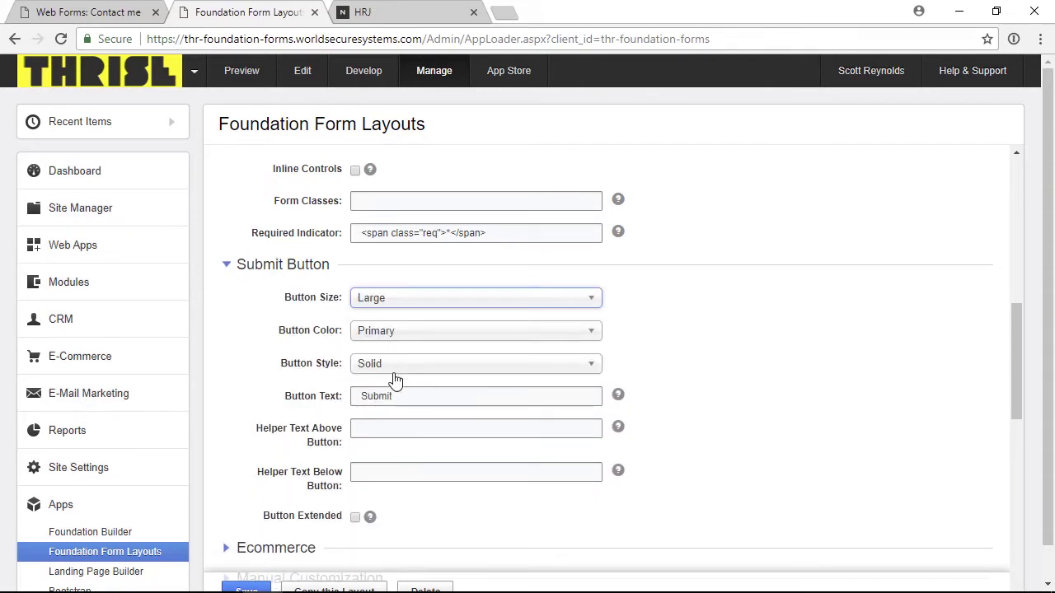
pyautogui.click(410, 397)
pyautogui.write('My Form')
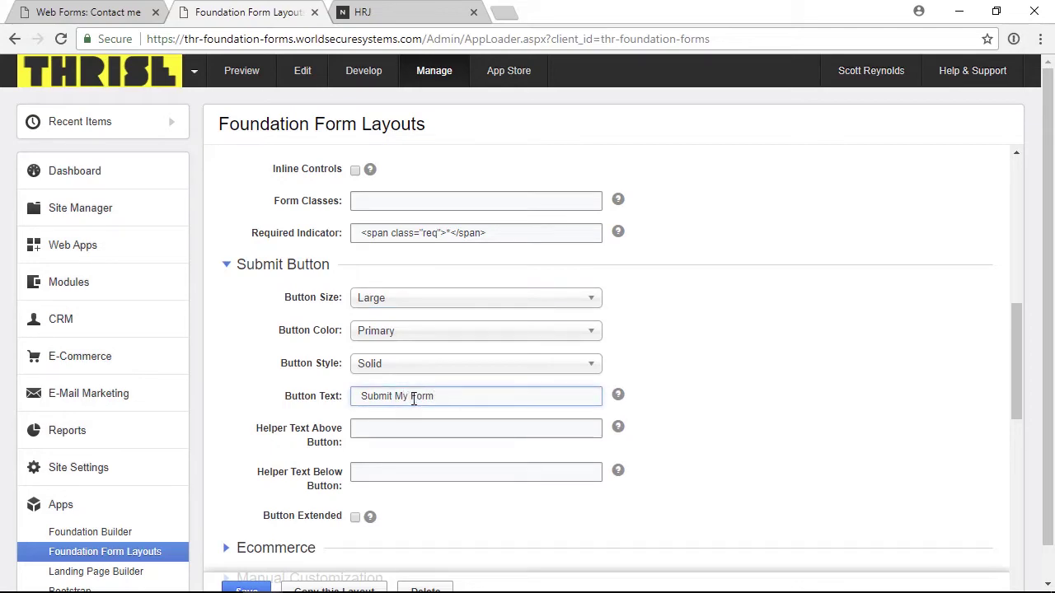
pyautogui.scroll(-1, 366, 454)
pyautogui.scroll(2, 366, 453)
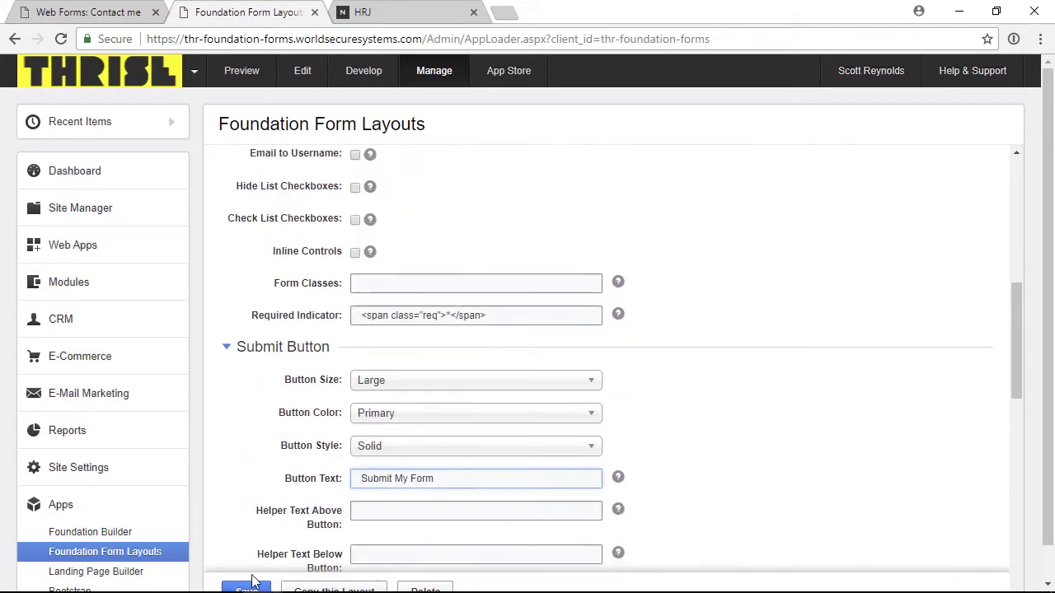
pyautogui.click(252, 586)
pyautogui.scroll(-5, 278, 346)
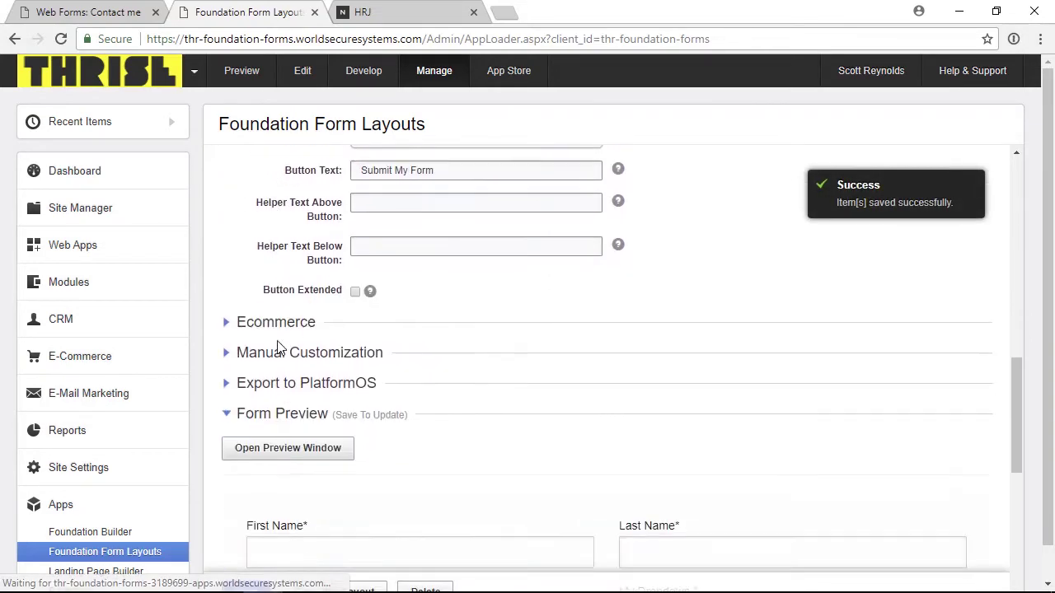
pyautogui.scroll(-2, 278, 346)
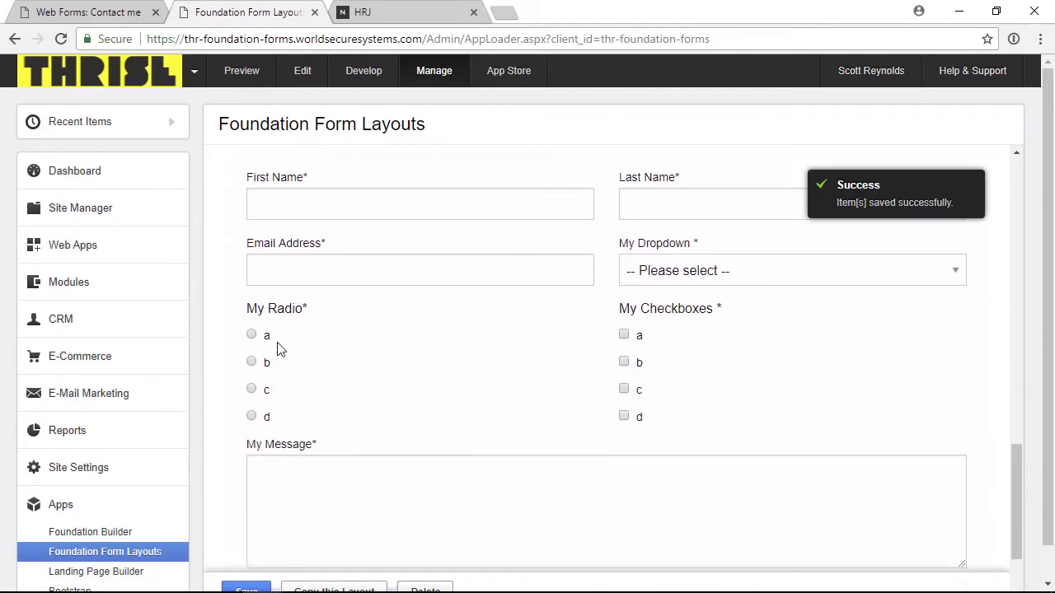
pyautogui.scroll(5, 278, 347)
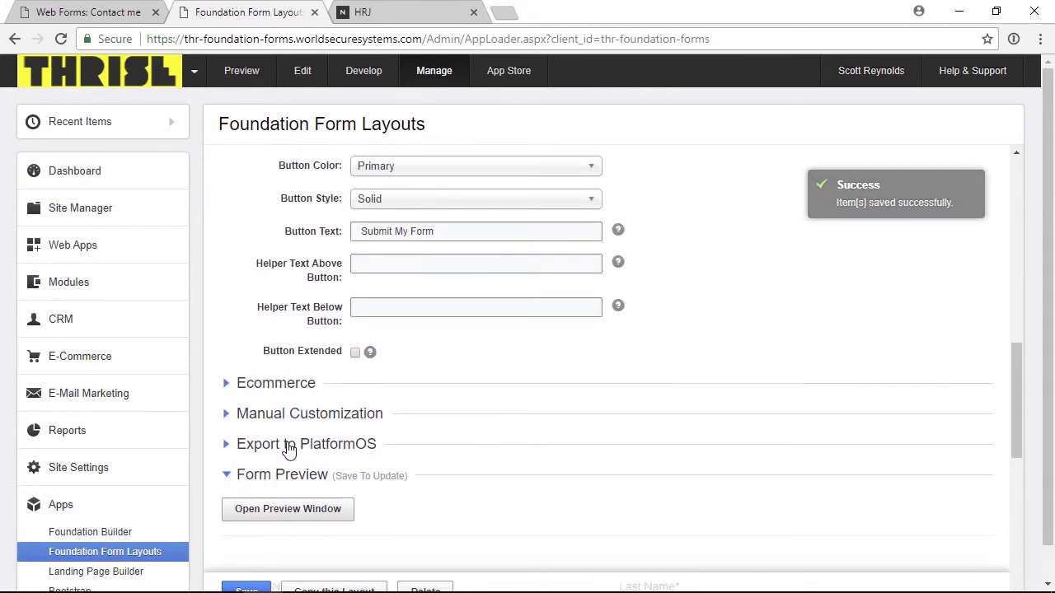
# - Export the Contact me layout to PlatformOS and confirm
pyautogui.click(287, 445)
pyautogui.click(243, 505)
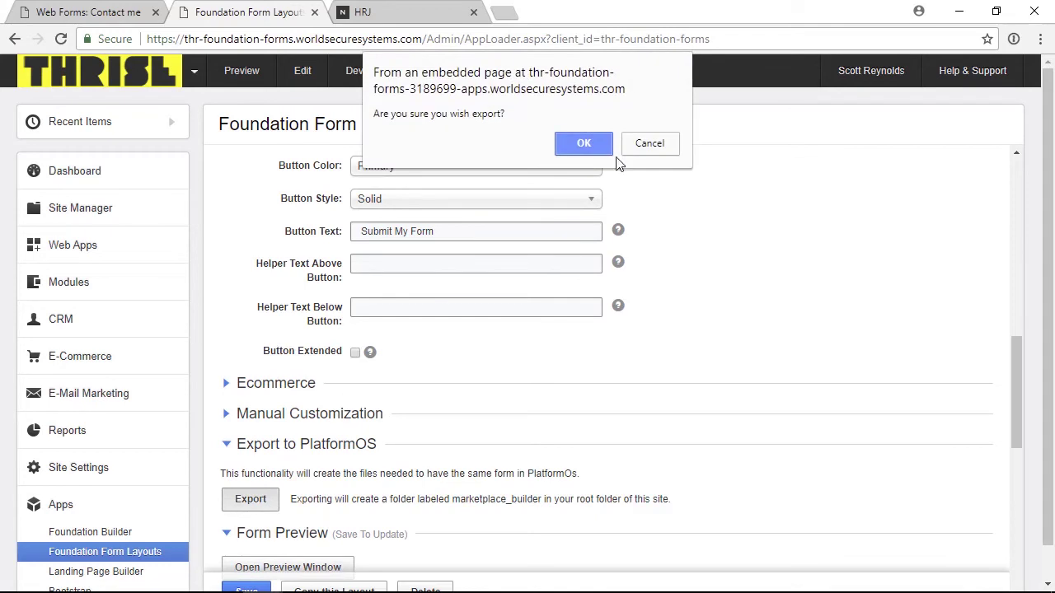
pyautogui.click(585, 144)
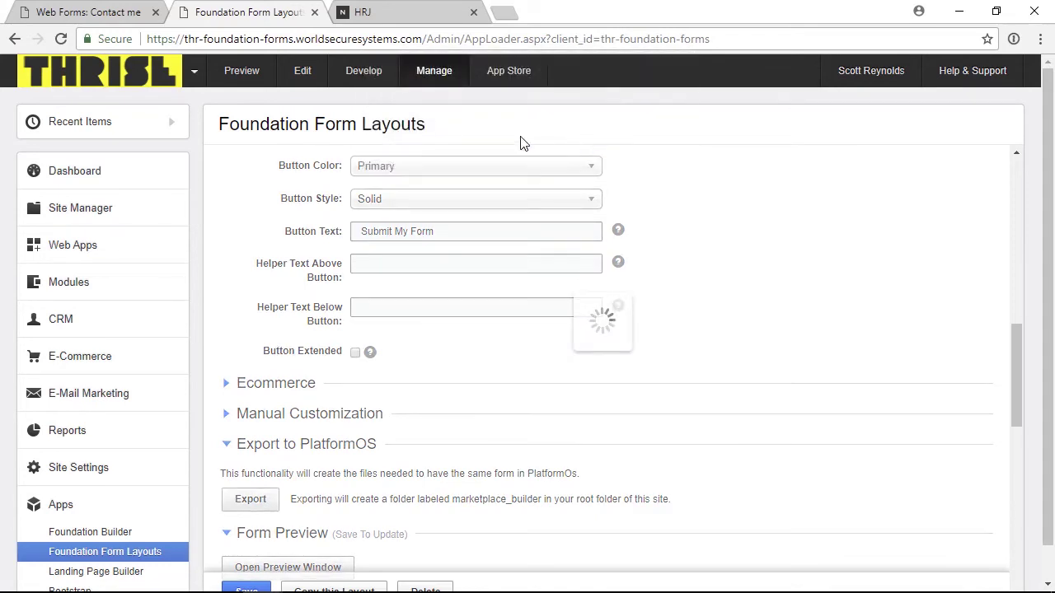
# - Open the Develop file manager in a new browser tab and switch to it
pyautogui.rightClick(350, 76)
pyautogui.click(387, 80)
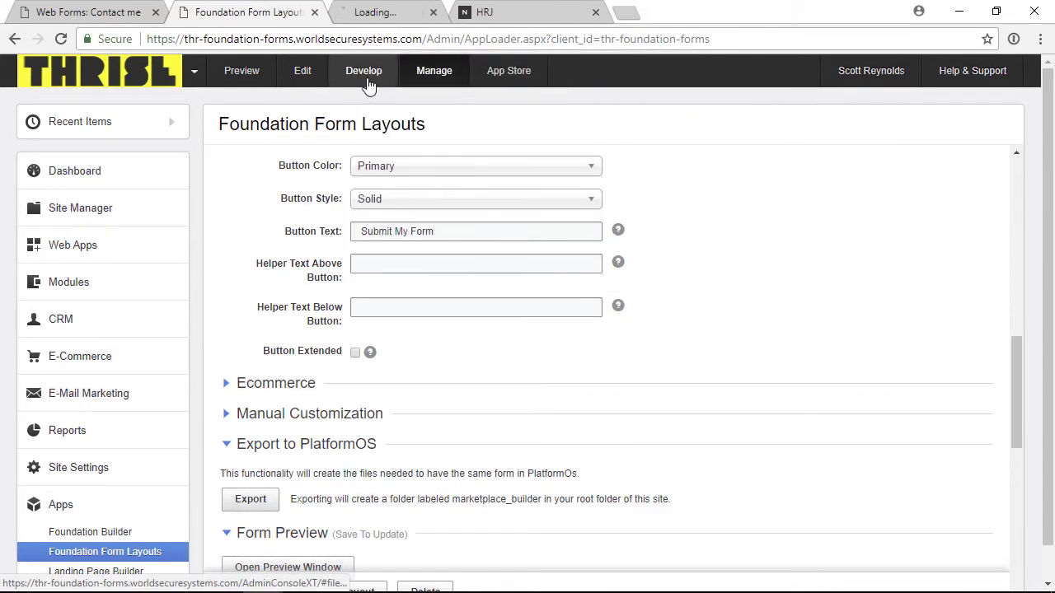
pyautogui.click(356, 14)
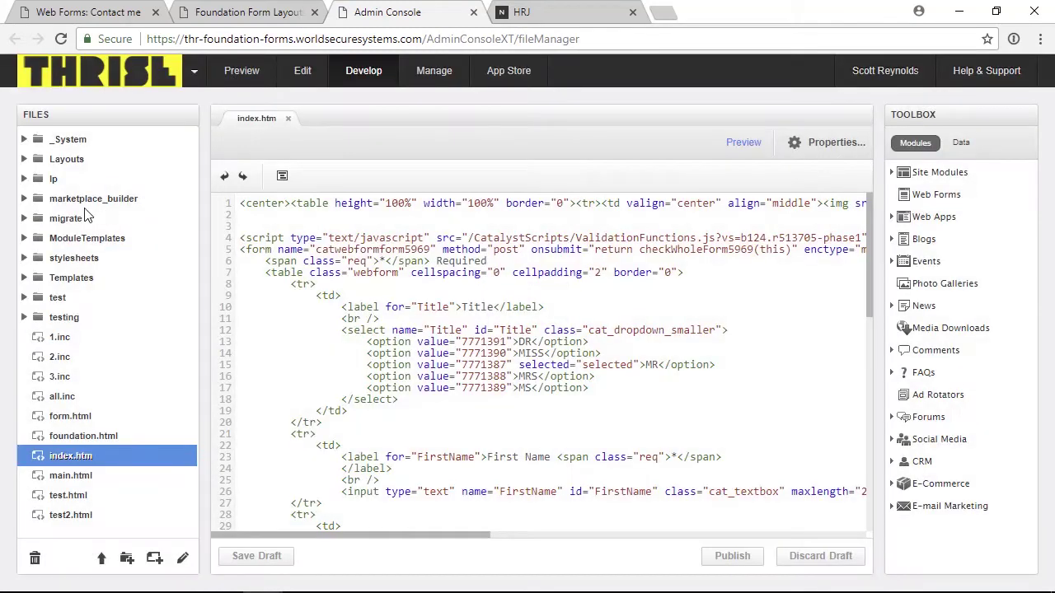
# - Open marketplace_builder/views/pages/forms/contact-me.html.liquid in the editor
pyautogui.click(24, 200)
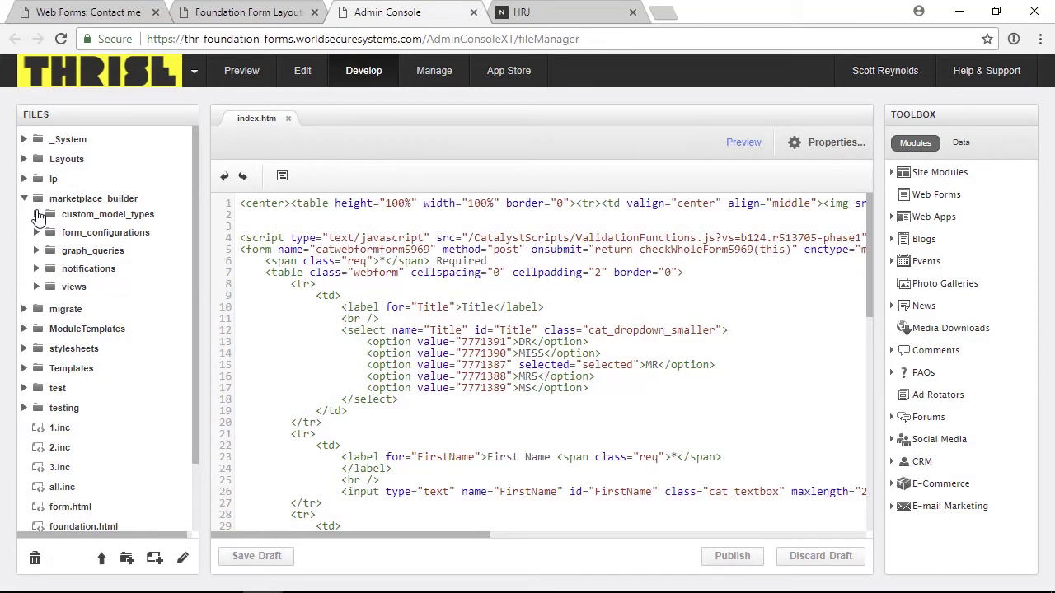
pyautogui.click(37, 288)
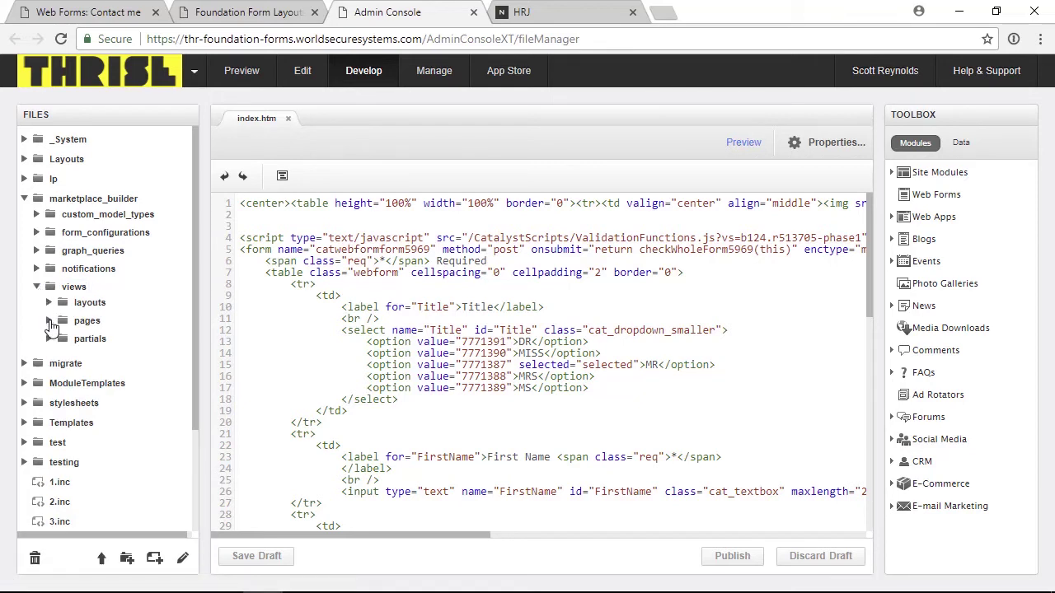
pyautogui.click(49, 321)
pyautogui.click(62, 336)
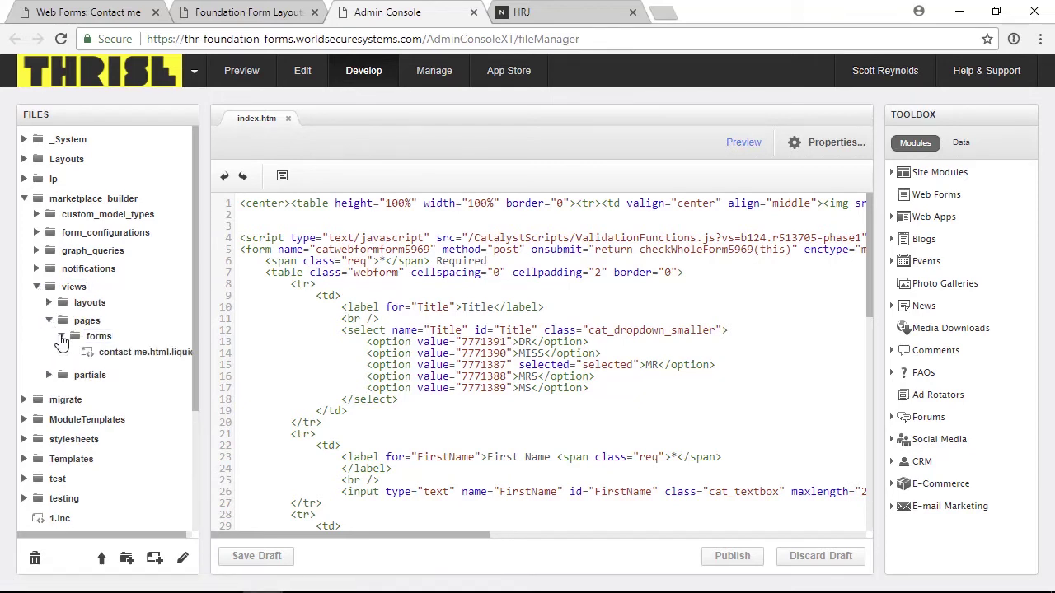
pyautogui.click(116, 354)
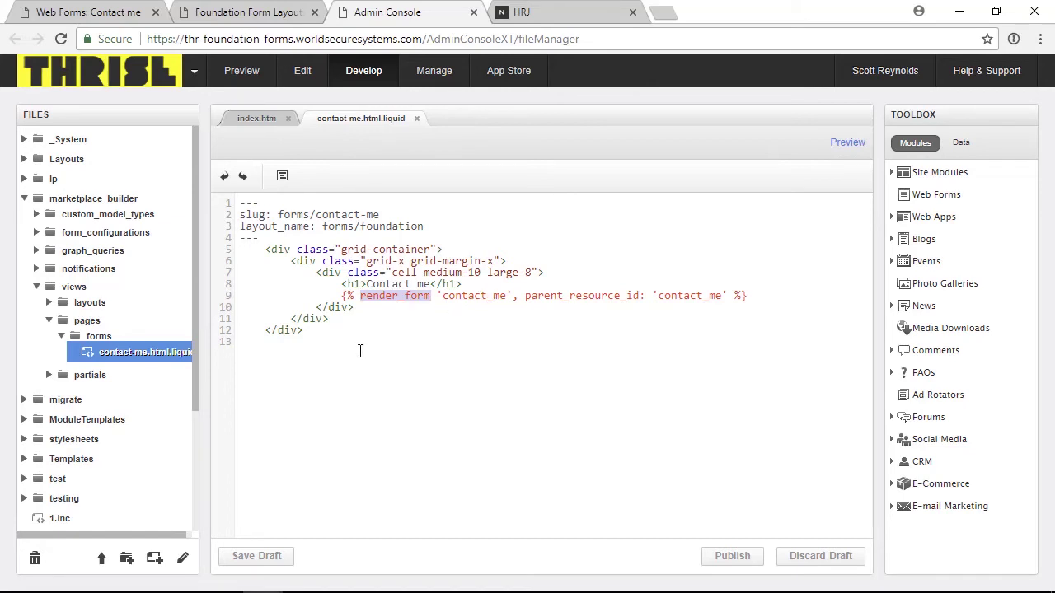
# - Switch from Chrome to the Visual Studio Code window with the hrj workspace
pyautogui.hotkey('alt', 'Tab')
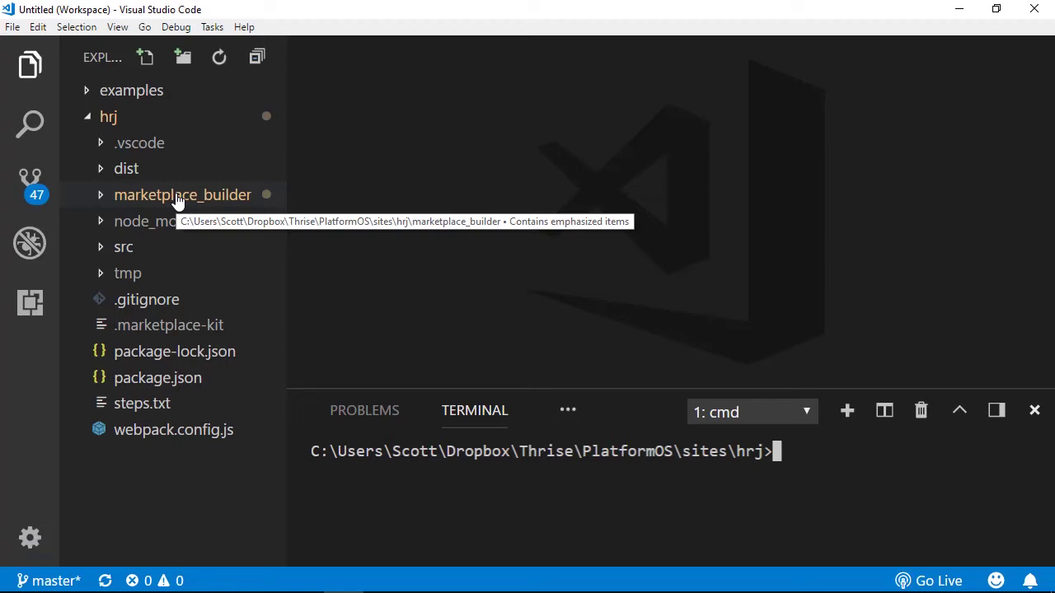
# - Download the marketplace_builder folder with SFTP: Download
pyautogui.rightClick(177, 201)
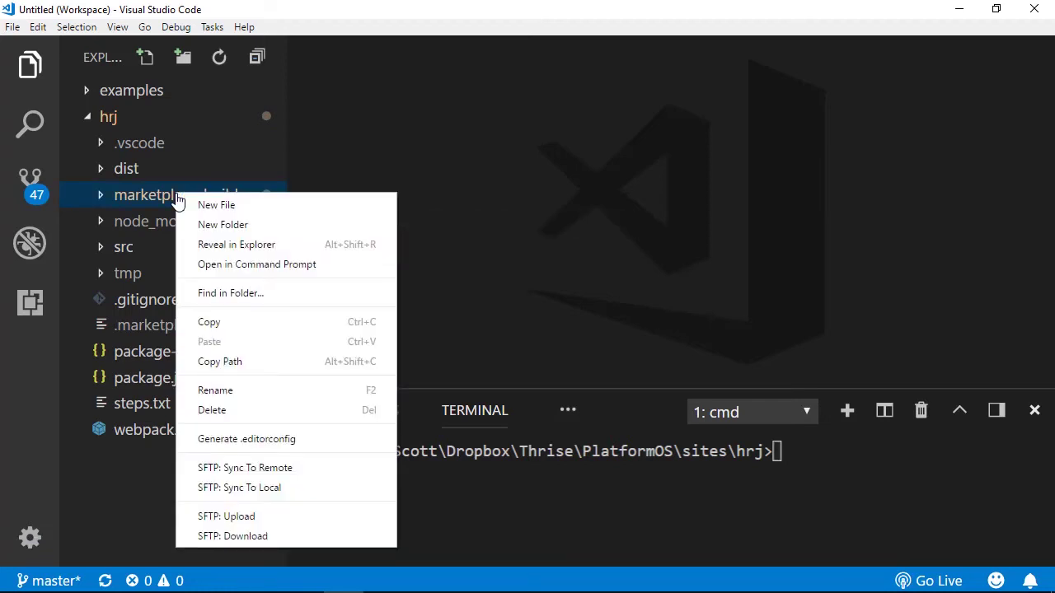
pyautogui.click(233, 537)
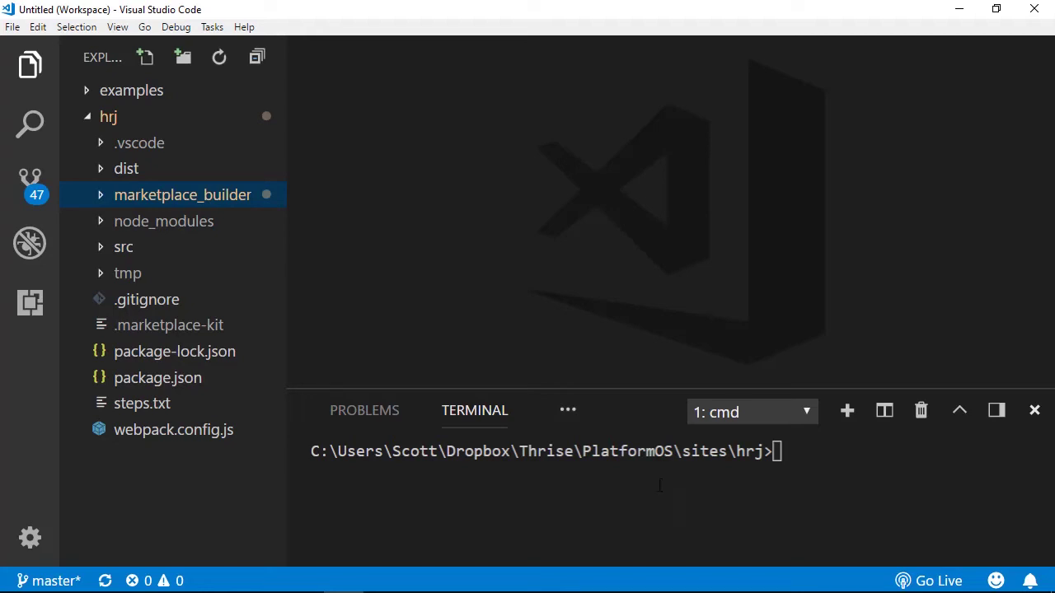
# - Run 'marketplace-kit d staging' in the terminal, then return to Chrome
pyautogui.click(805, 453)
pyautogui.write('mark')
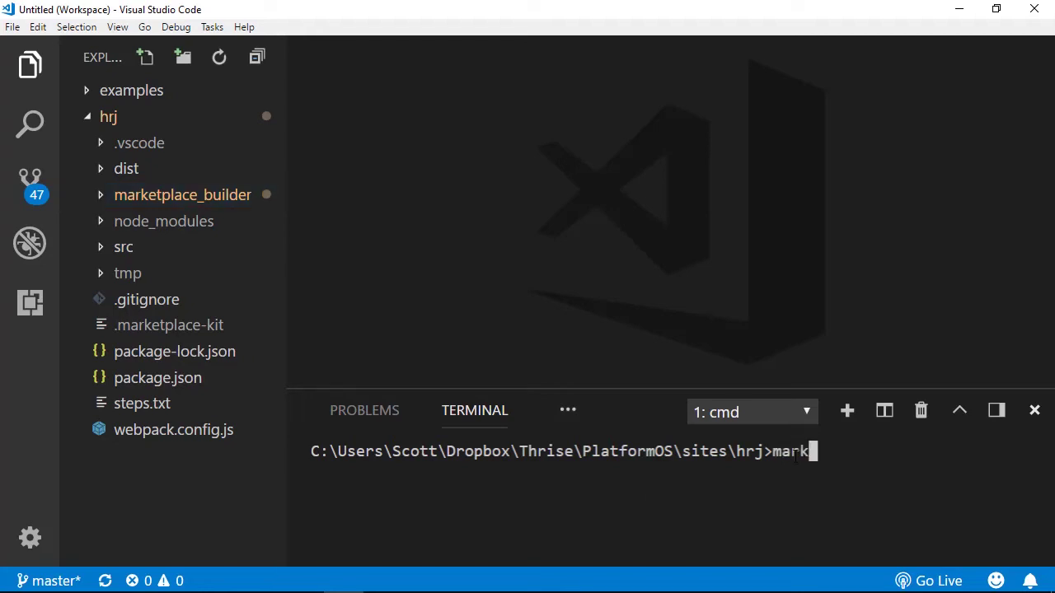
pyautogui.write('etplace')
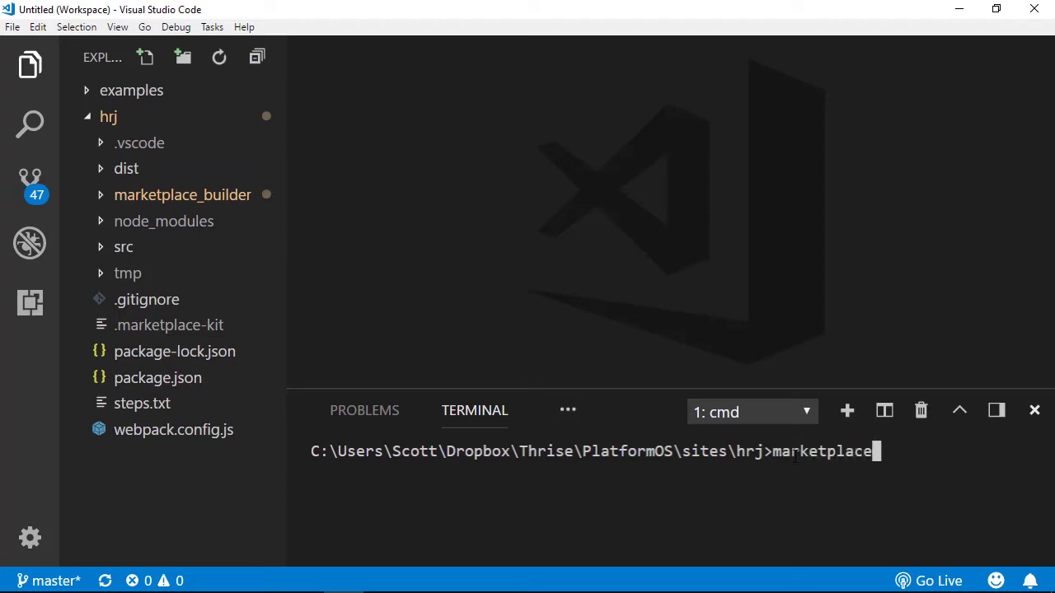
pyautogui.write('-kit d ')
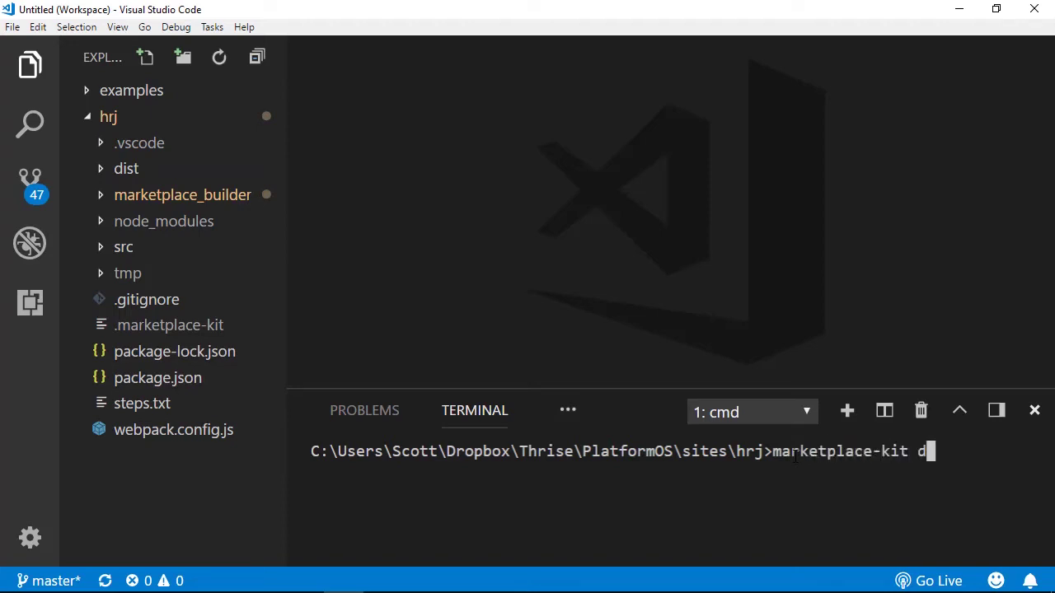
pyautogui.write('staging')
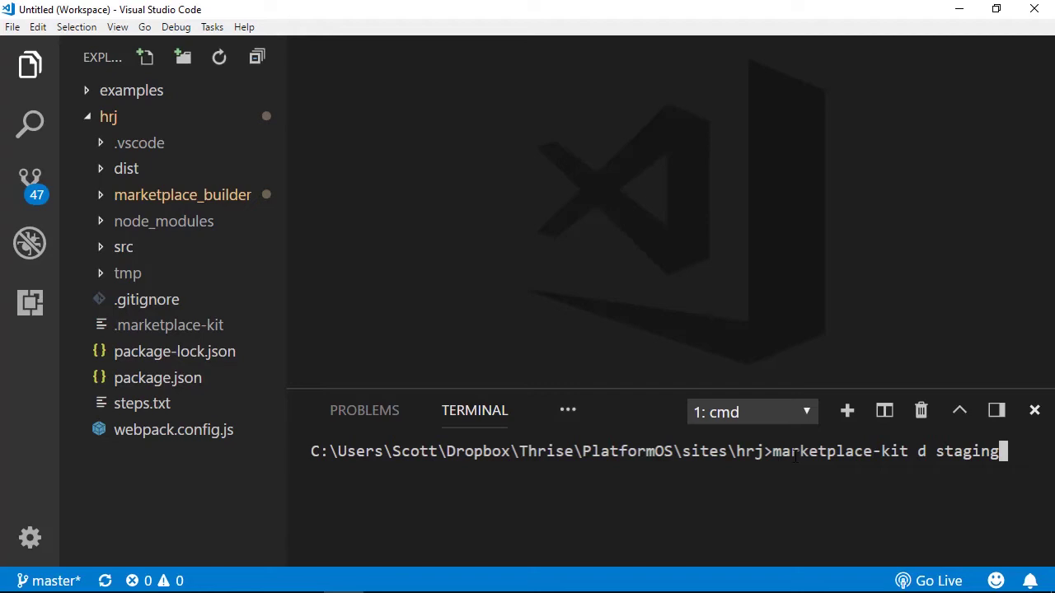
pyautogui.press('Return')
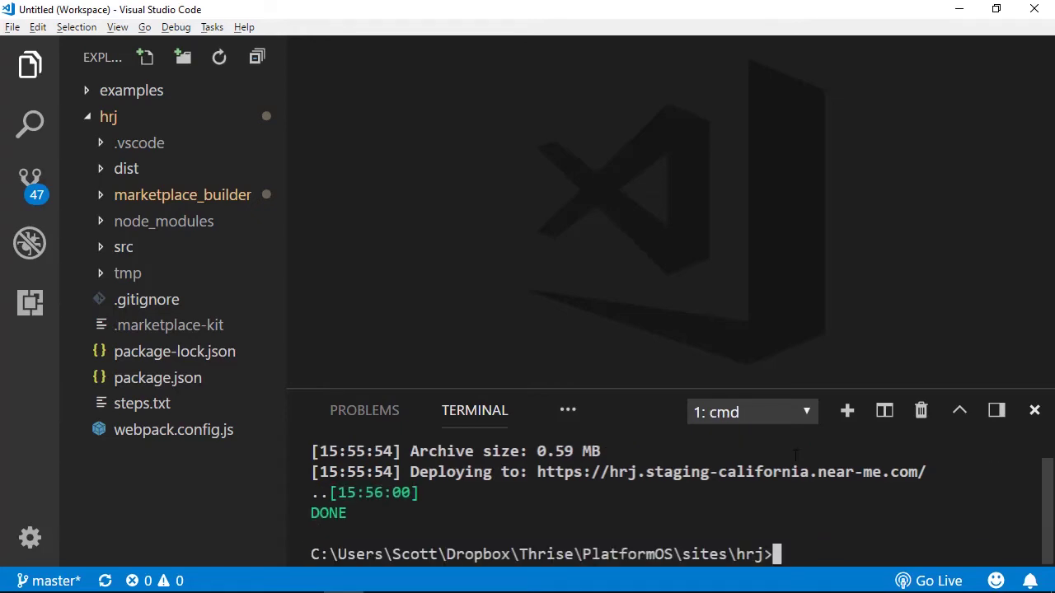
pyautogui.hotkey('alt', 'Tab')
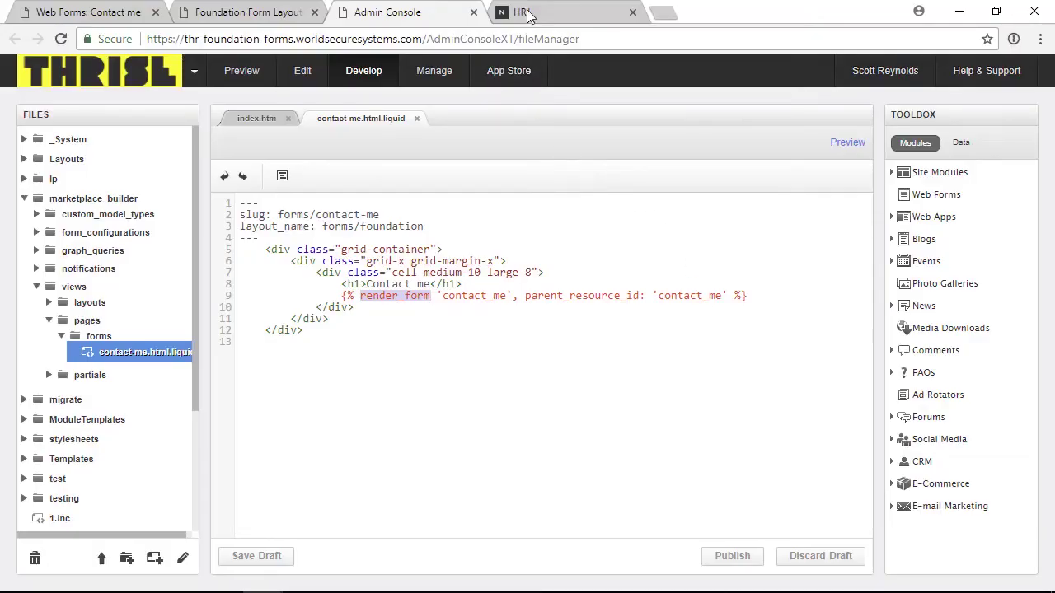
# - On the HRJ staging site tab, load the contact-me form page by appending /contact-me..html after /forms
pyautogui.click(524, 13)
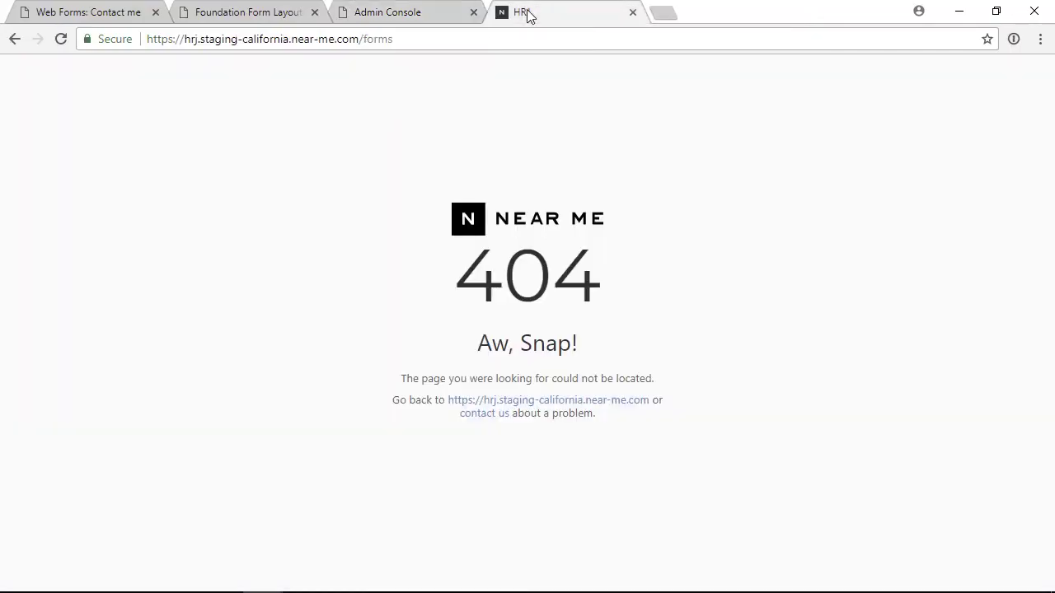
pyautogui.click(412, 39)
pyautogui.click(414, 39)
pyautogui.write('/')
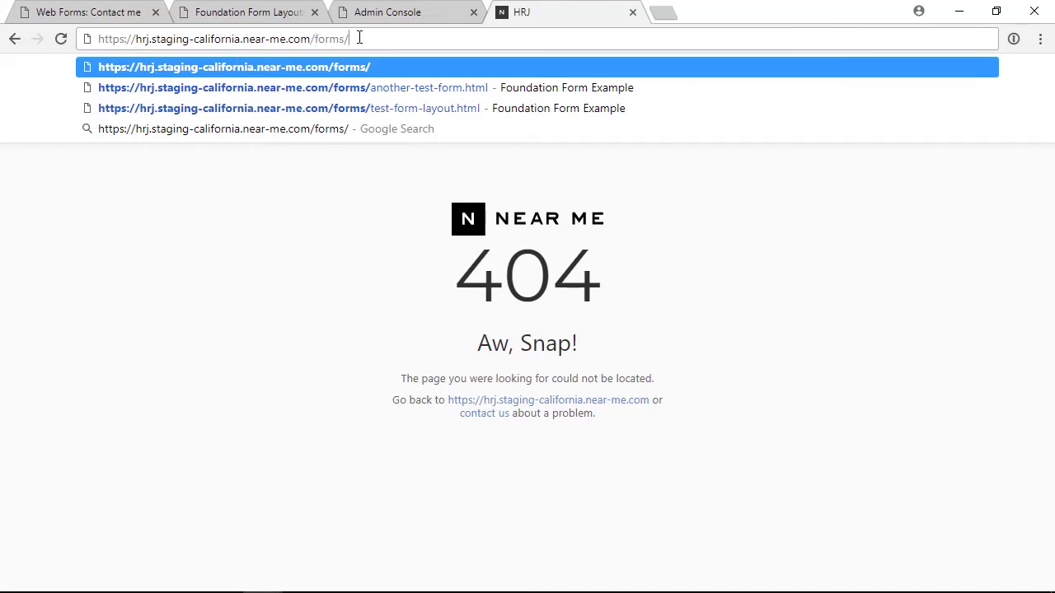
pyautogui.write('contact-')
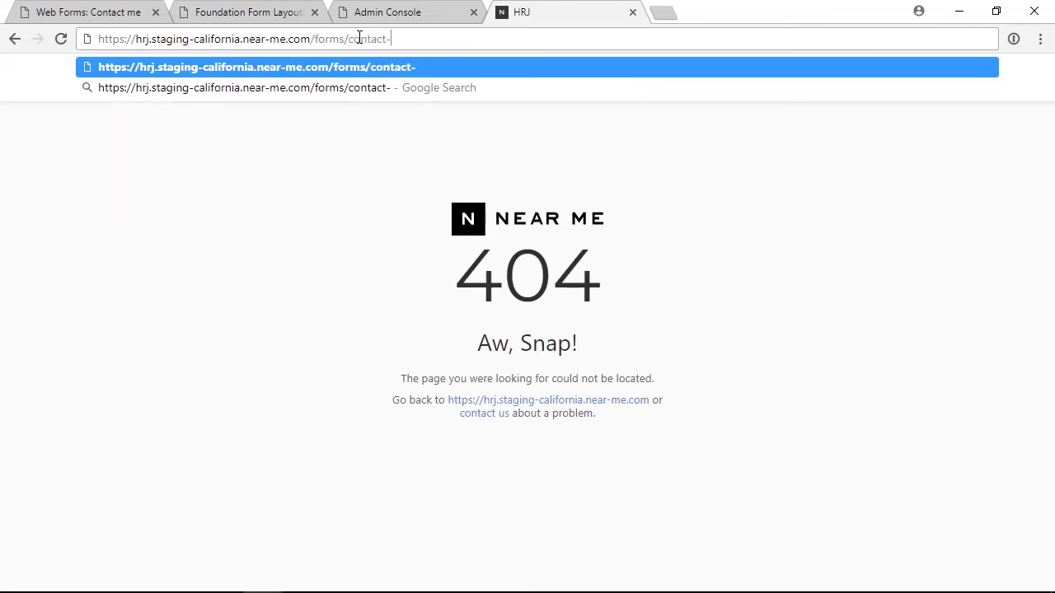
pyautogui.write('me..htm')
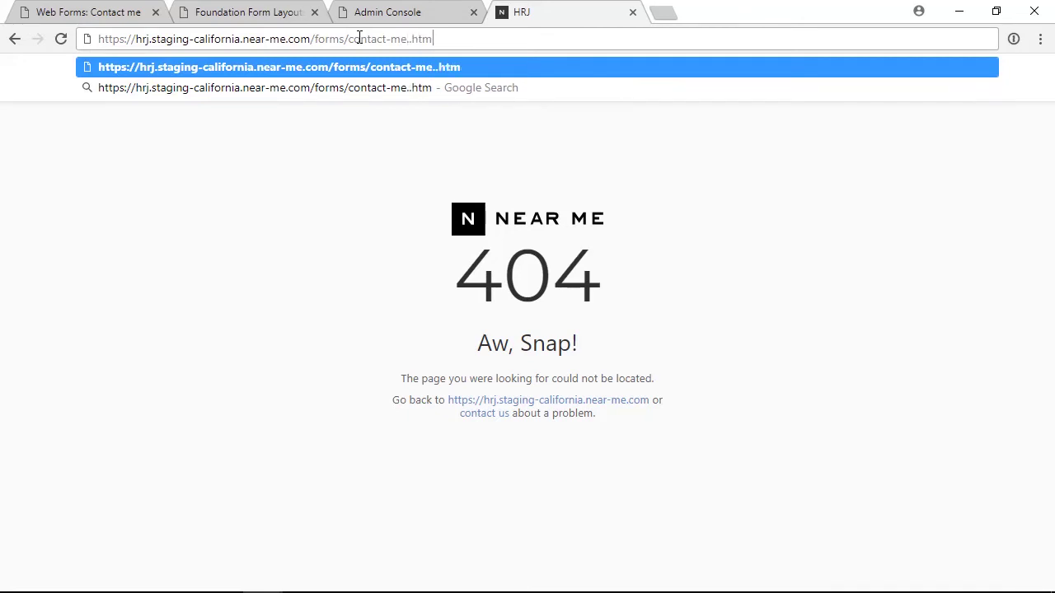
pyautogui.write('l')
pyautogui.press('Return')
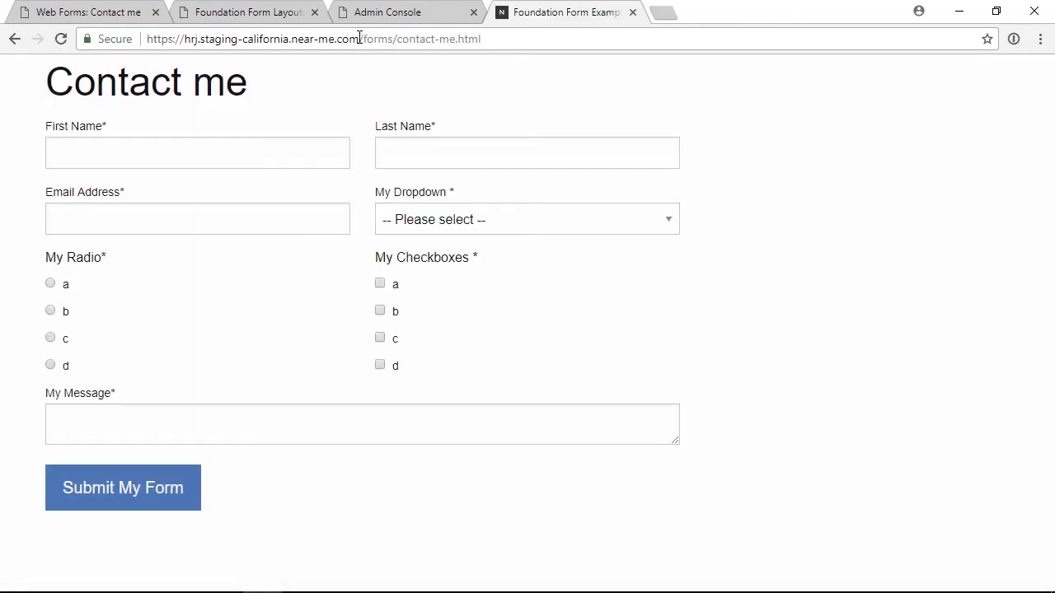
# - Submit the blank Contact me form to show the Can't be blank errors on required fields
pyautogui.click(113, 492)
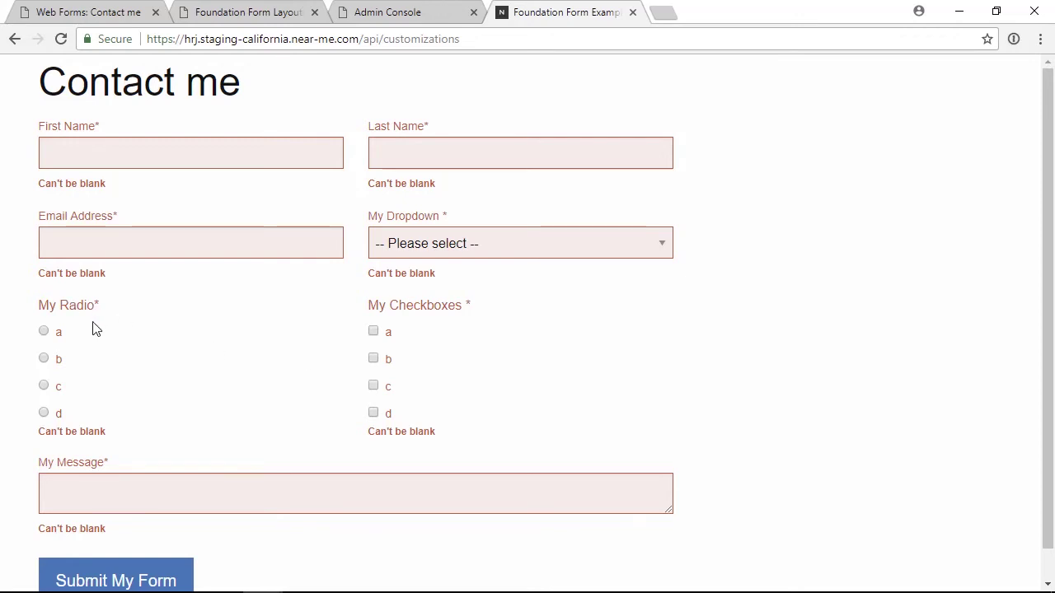
# - Choose radio option b, tick checkboxes b and c, and resubmit the form
pyautogui.click(43, 358)
pyautogui.click(373, 359)
pyautogui.click(374, 386)
pyautogui.click(172, 570)
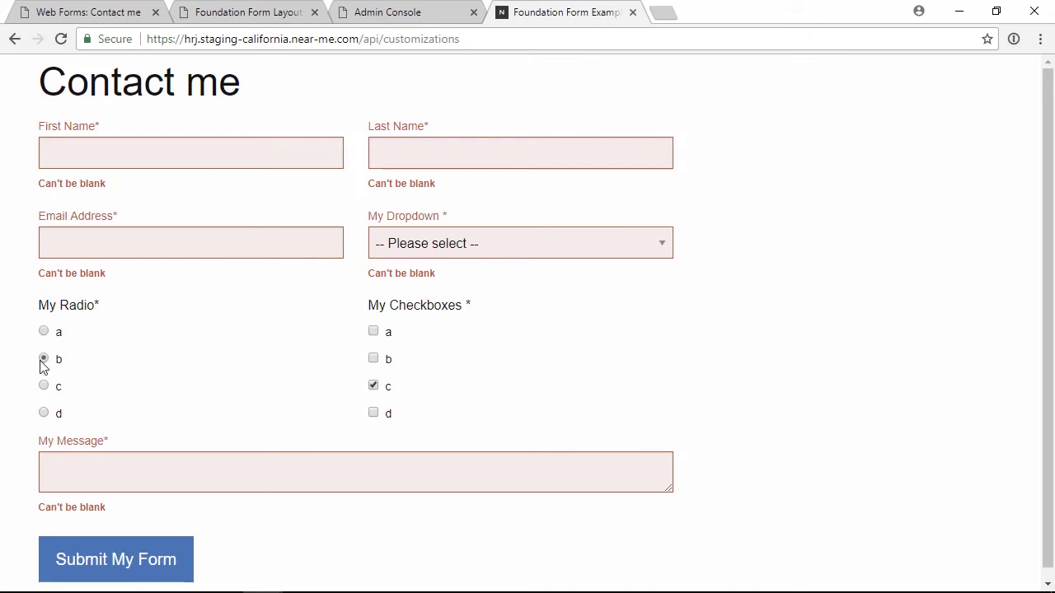
# - Fill in the first name and resubmit, then reload the form page, confirming the resend
pyautogui.click(64, 151)
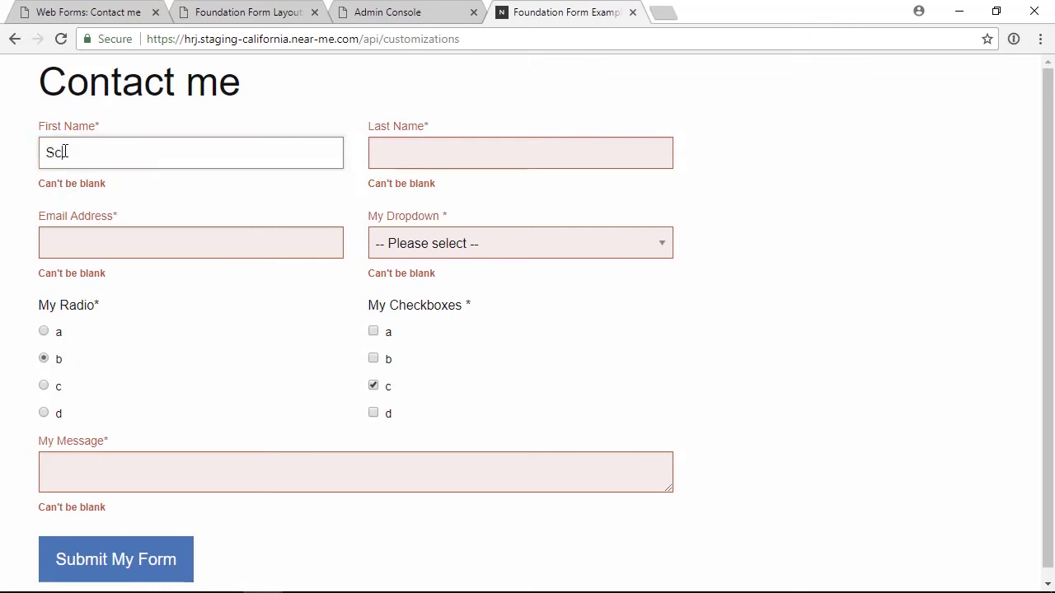
pyautogui.click(138, 564)
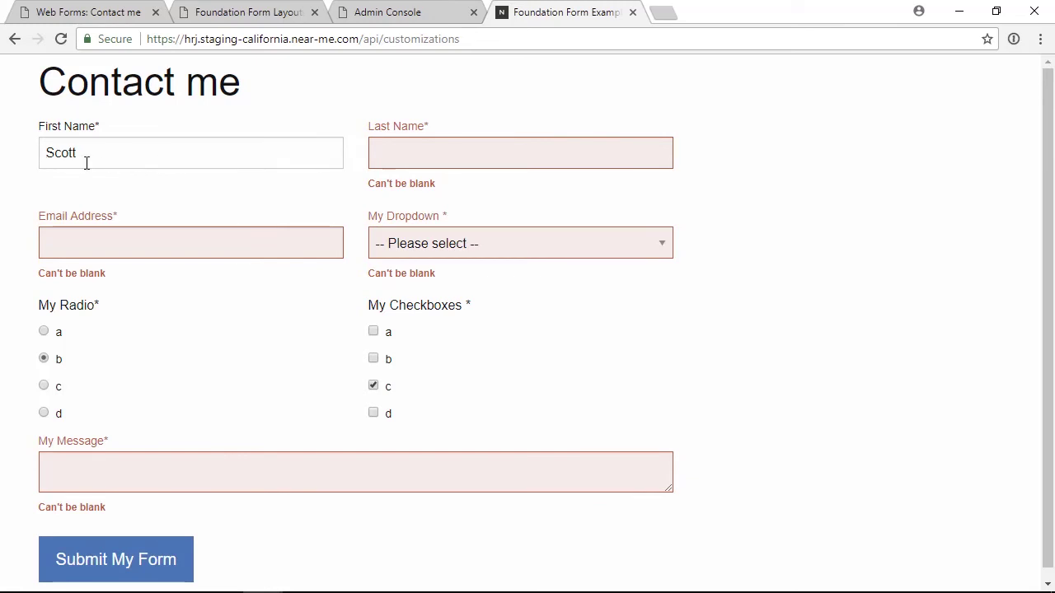
pyautogui.click(60, 39)
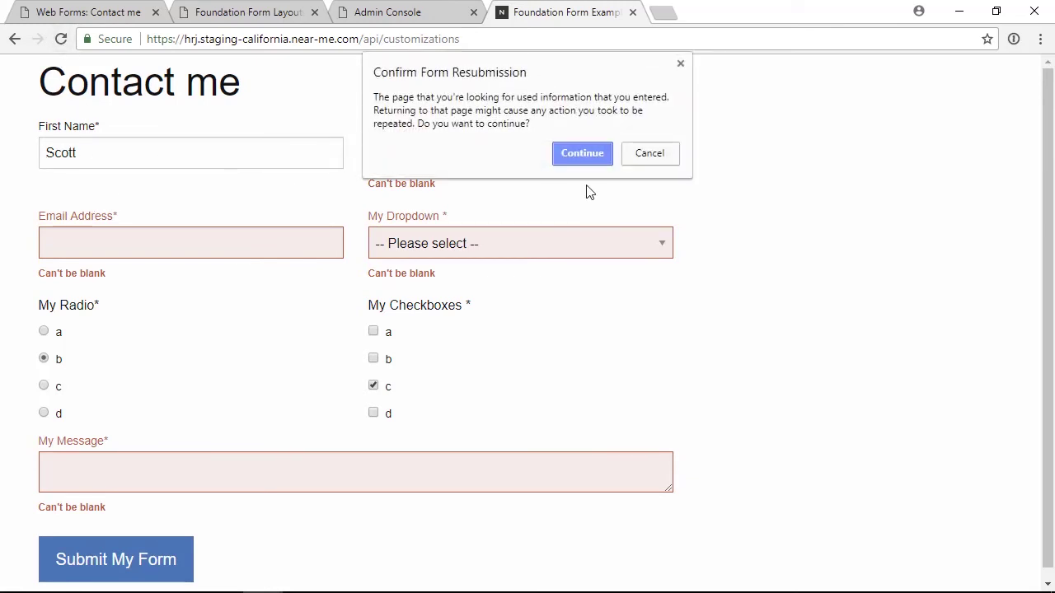
pyautogui.click(586, 156)
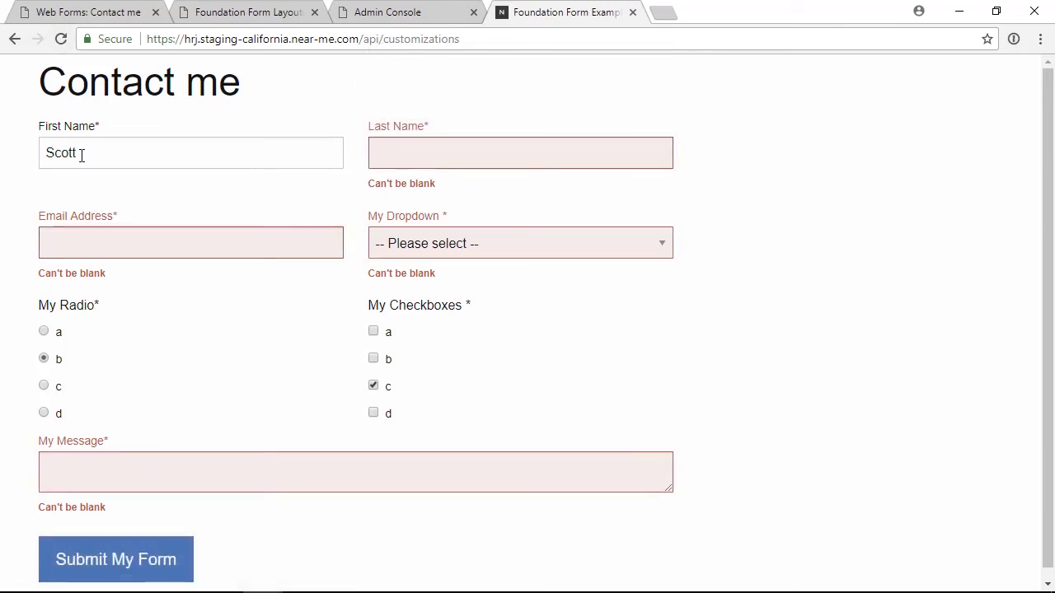
# - Enter the last name and e-mail, pick dropdown b, write 'This is my message', and submit
pyautogui.click(417, 157)
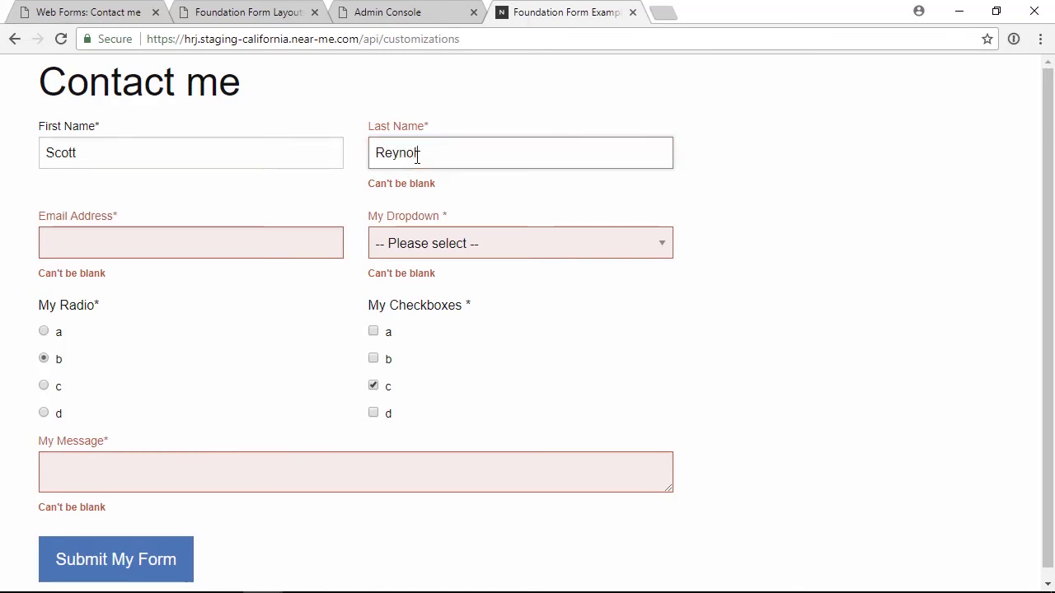
pyautogui.press('Tab')
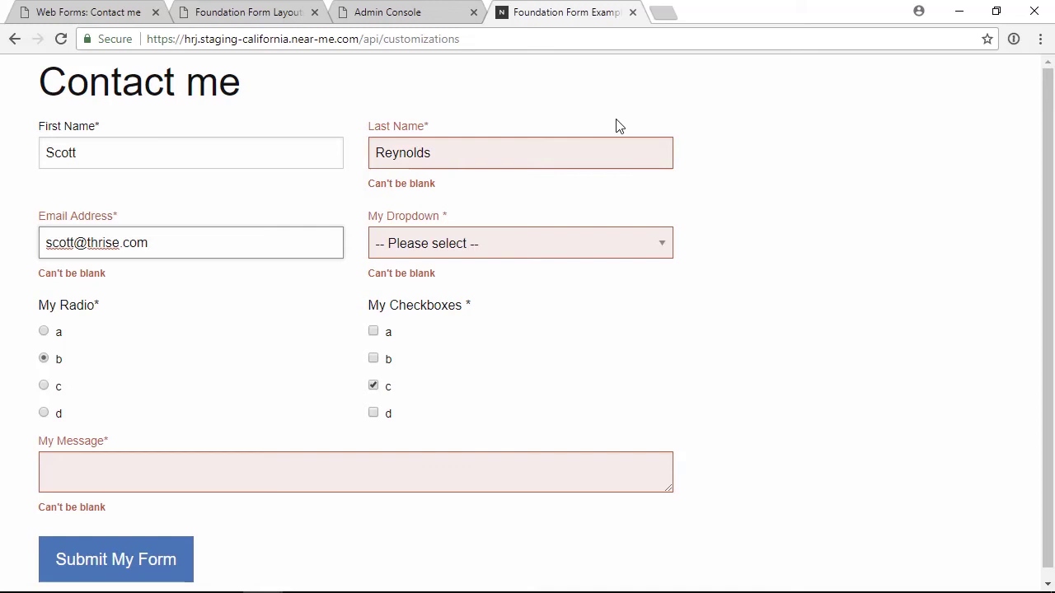
pyautogui.click(435, 247)
pyautogui.click(432, 300)
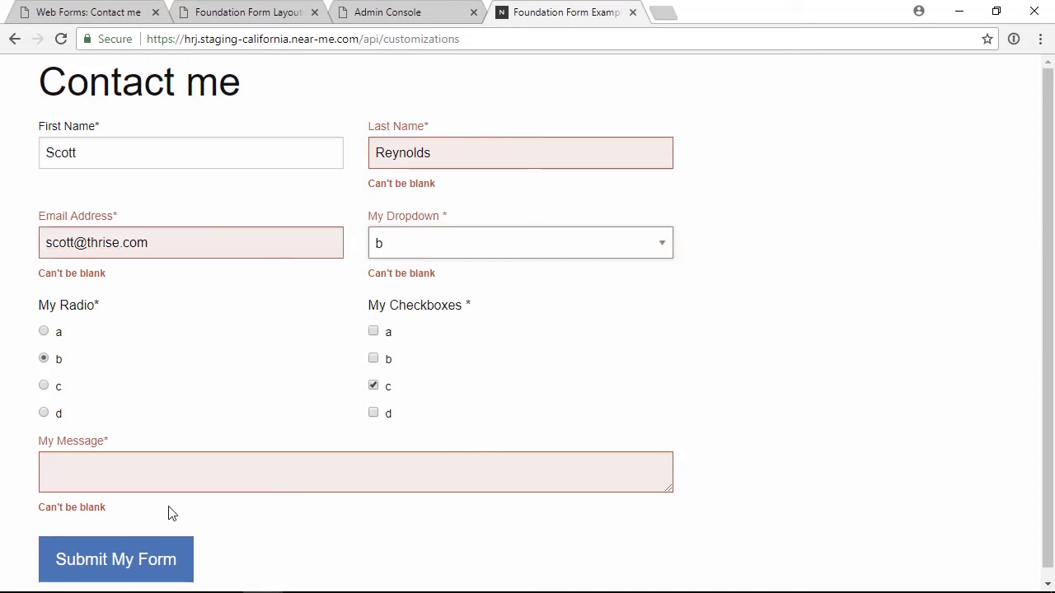
pyautogui.click(94, 470)
pyautogui.write('This is my message')
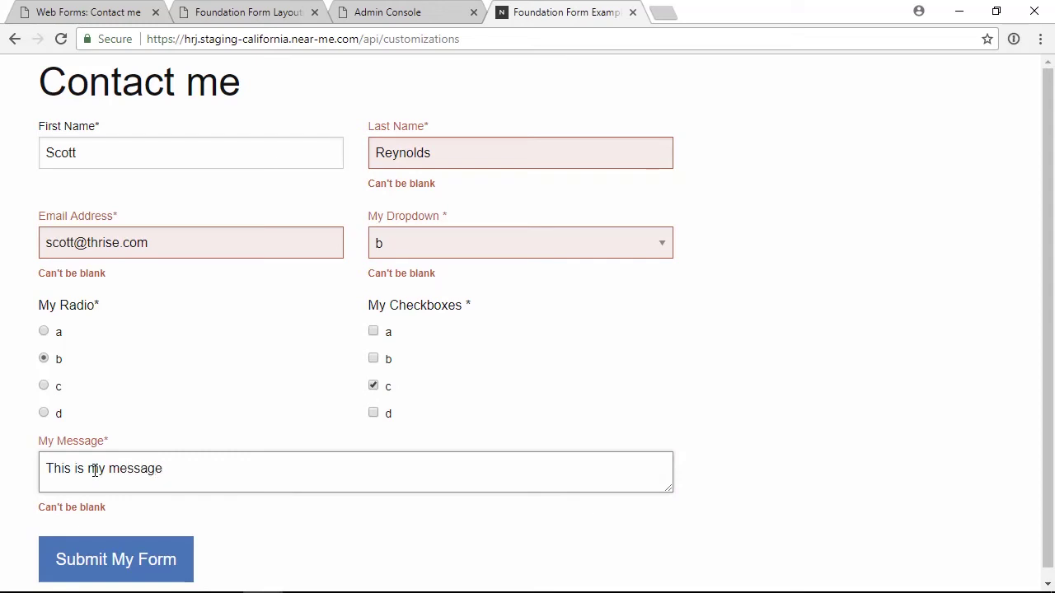
pyautogui.click(92, 565)
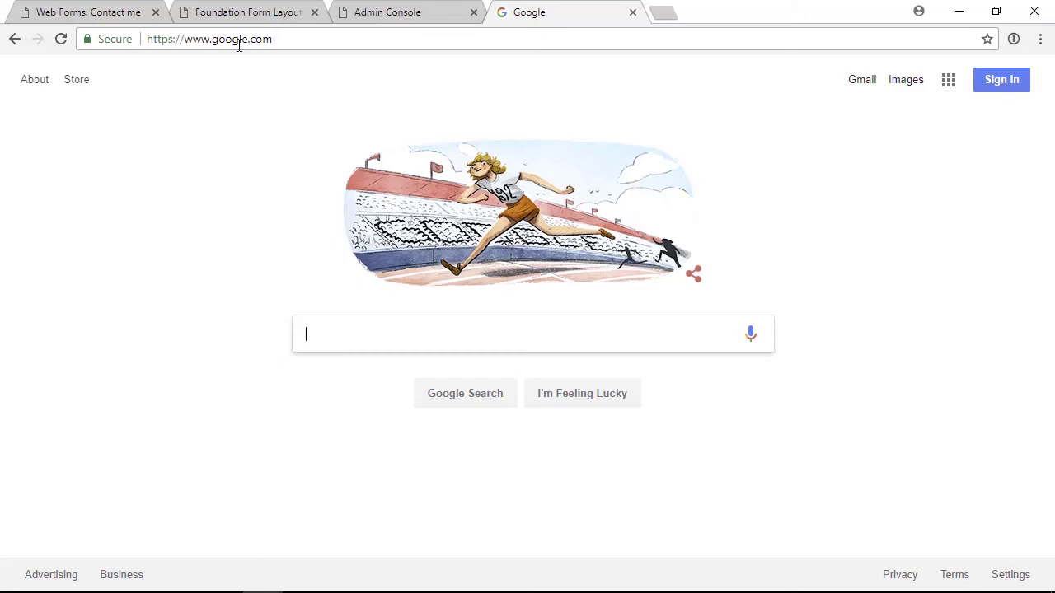
# - Go back to the form page and replace api/customizations in the address with admin/starter/
pyautogui.click(349, 23)
pyautogui.click(516, 23)
pyautogui.click(14, 39)
pyautogui.moveTo(363, 39); pyautogui.dragTo(497, 38)
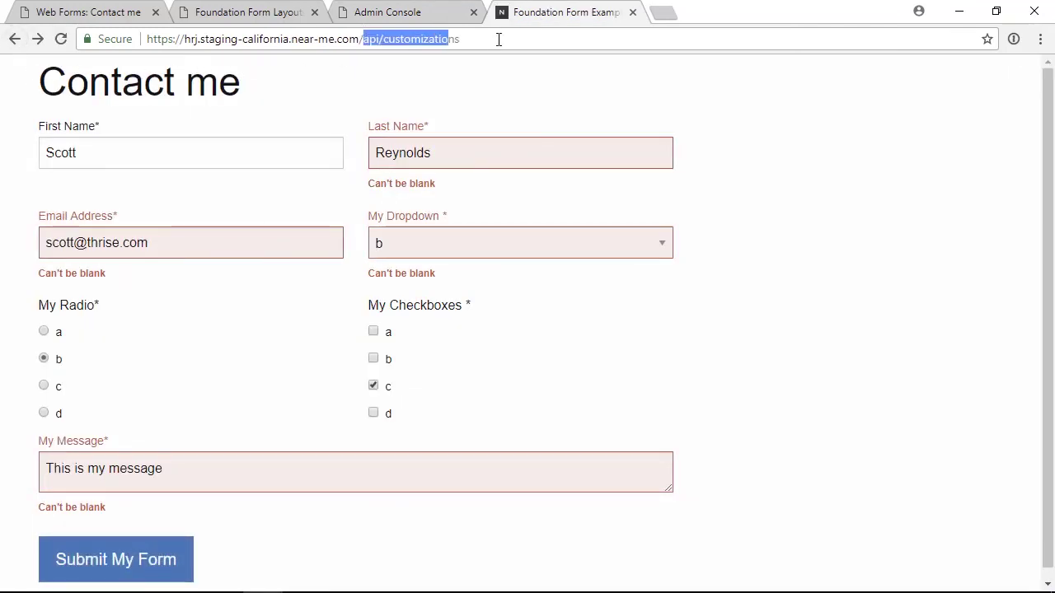
pyautogui.write('admin/starter/')
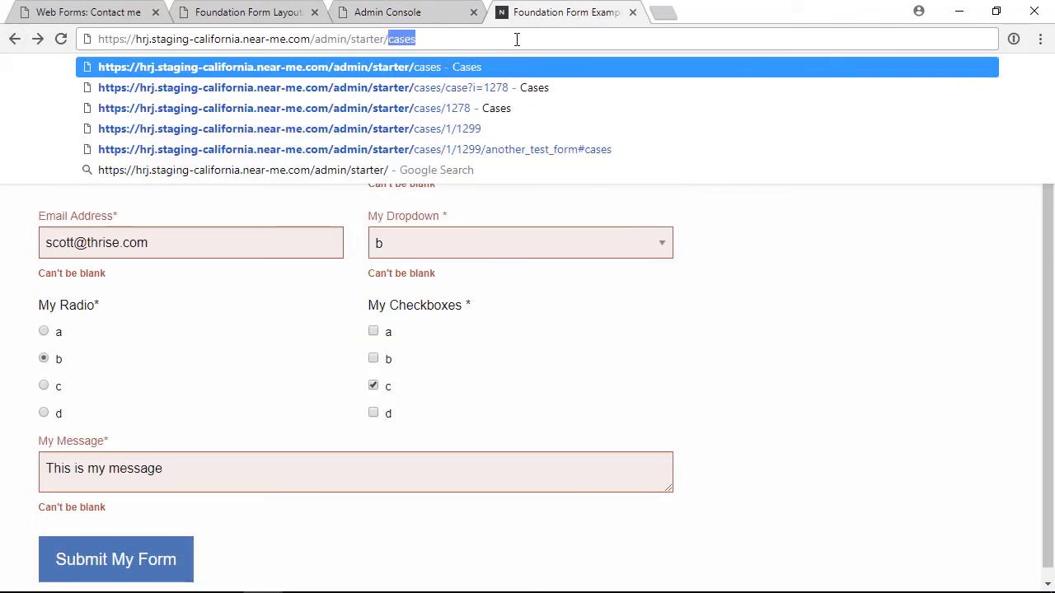
pyautogui.press('BackSpace')
pyautogui.press('Return')
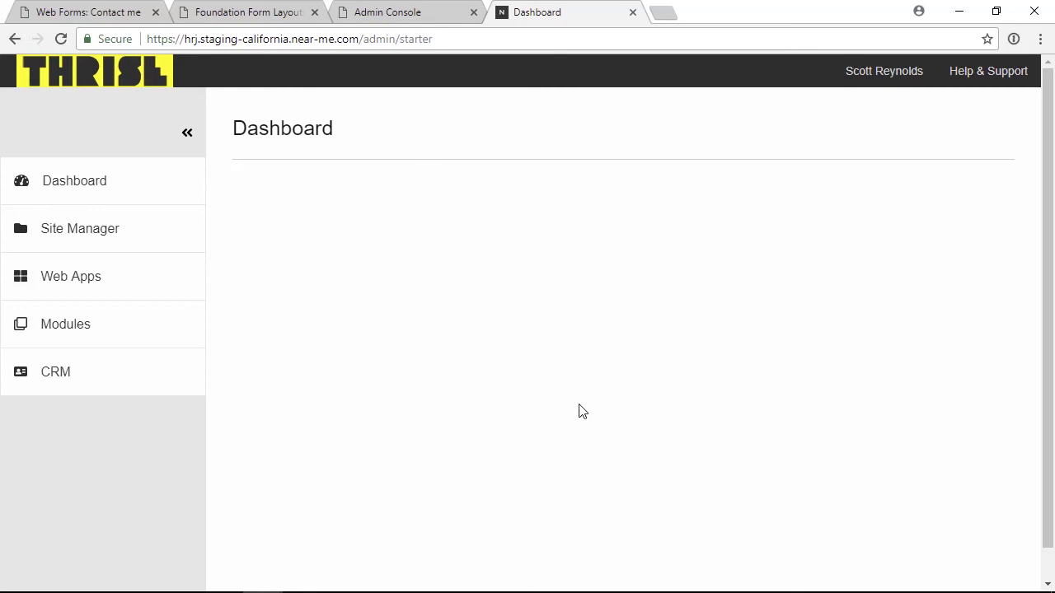
# - Collapse and re-expand the admin sidebar, turn off DevTools device emulation, then expand CRM
pyautogui.click(187, 134)
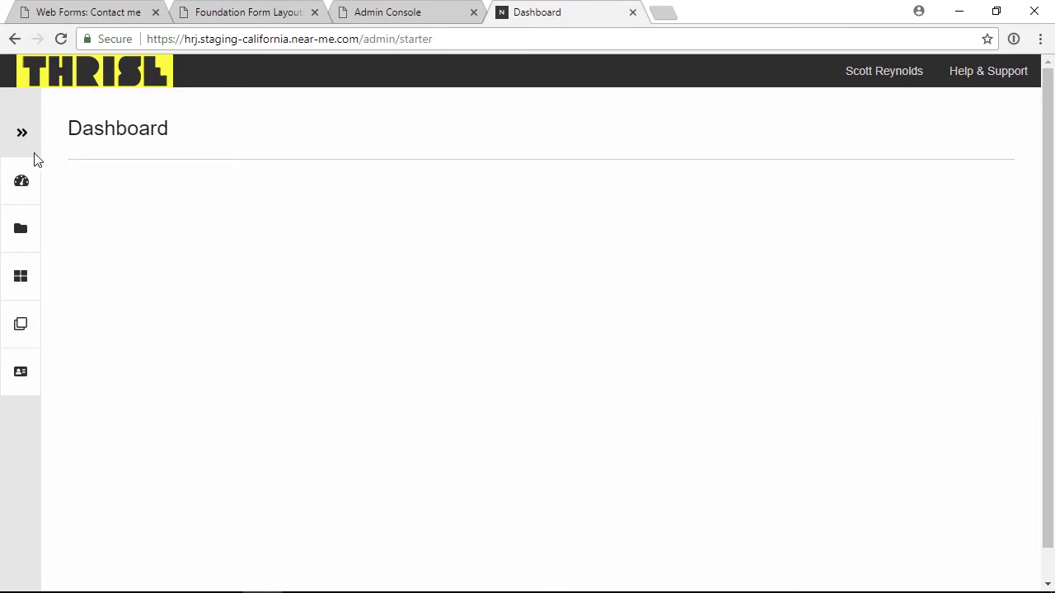
pyautogui.click(21, 134)
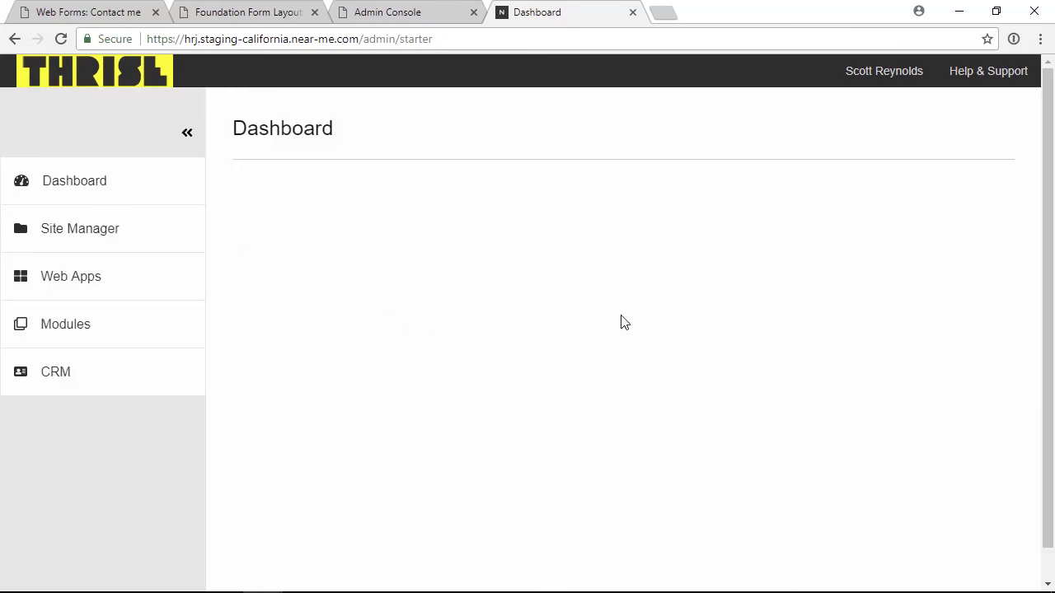
pyautogui.hotkey('ctrl', 'shift', 'i')
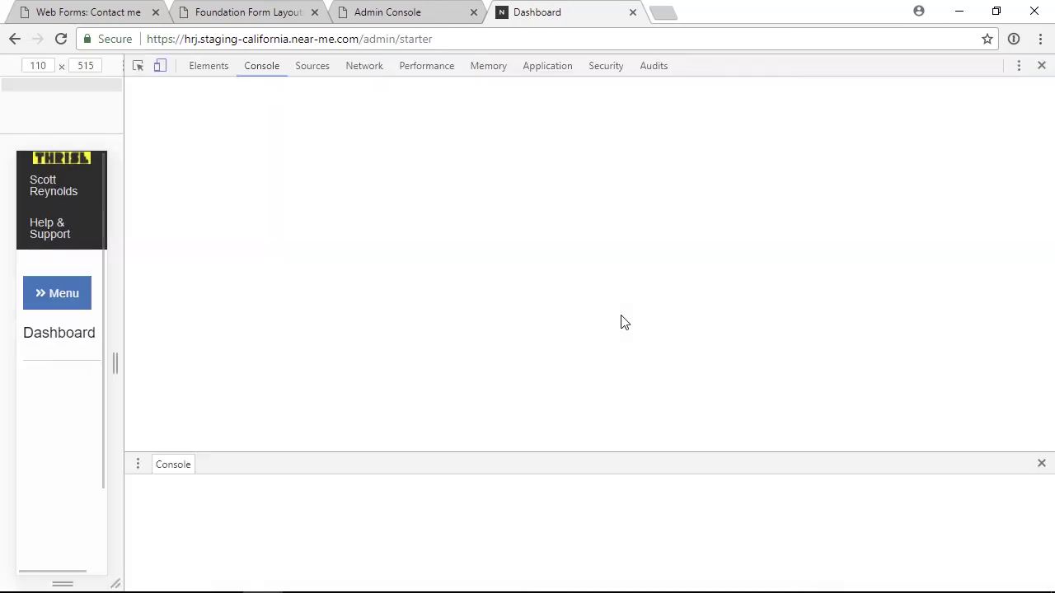
pyautogui.moveTo(125, 210); pyautogui.dragTo(842, 237)
pyautogui.click(877, 66)
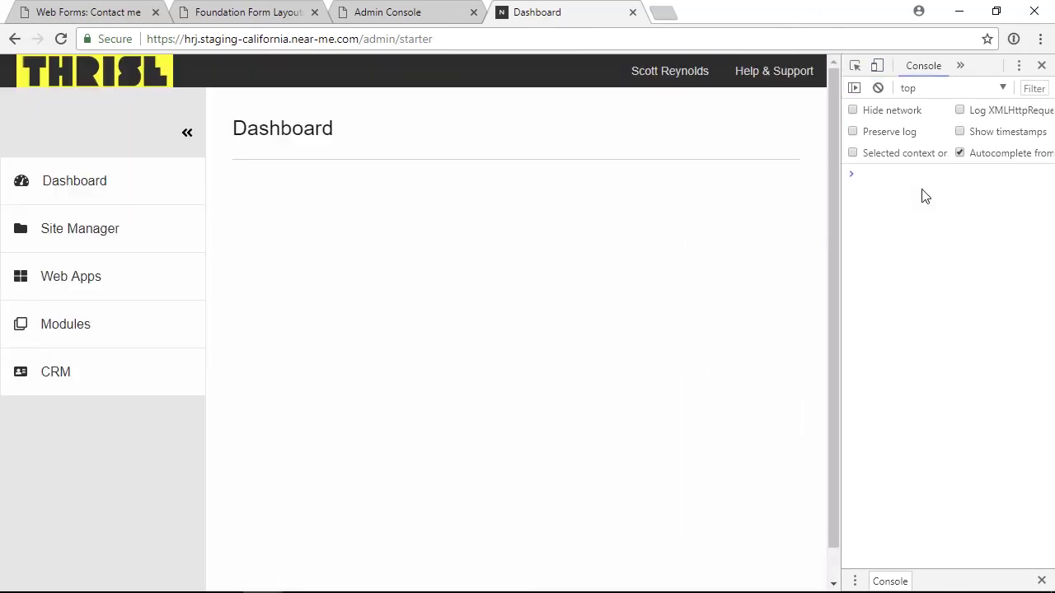
pyautogui.click(1042, 66)
pyautogui.click(115, 380)
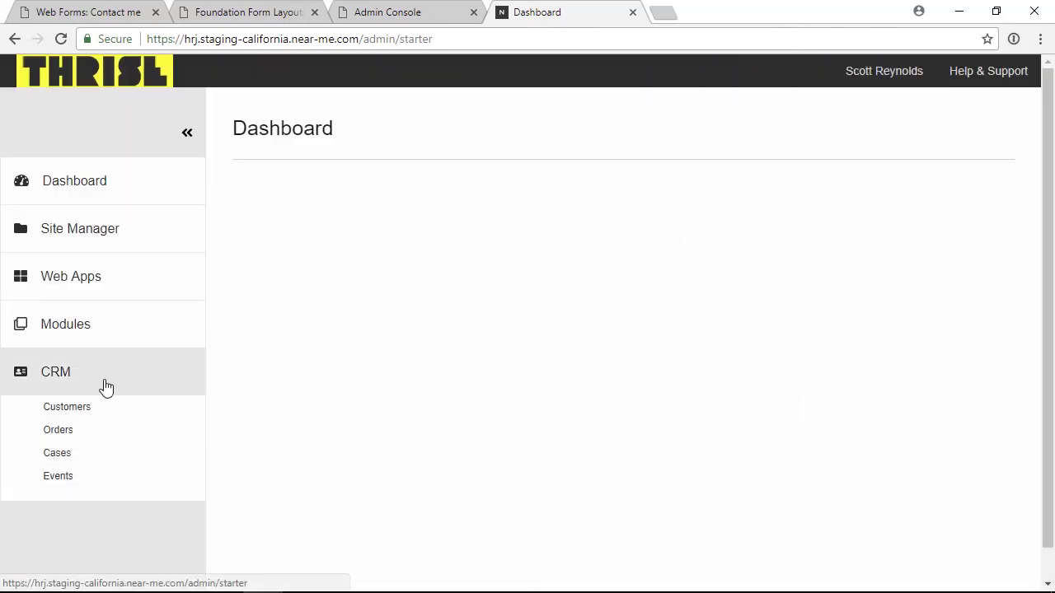
# - Open CRM Cases and browse pages 2 and 3 before returning to page 1
pyautogui.click(68, 458)
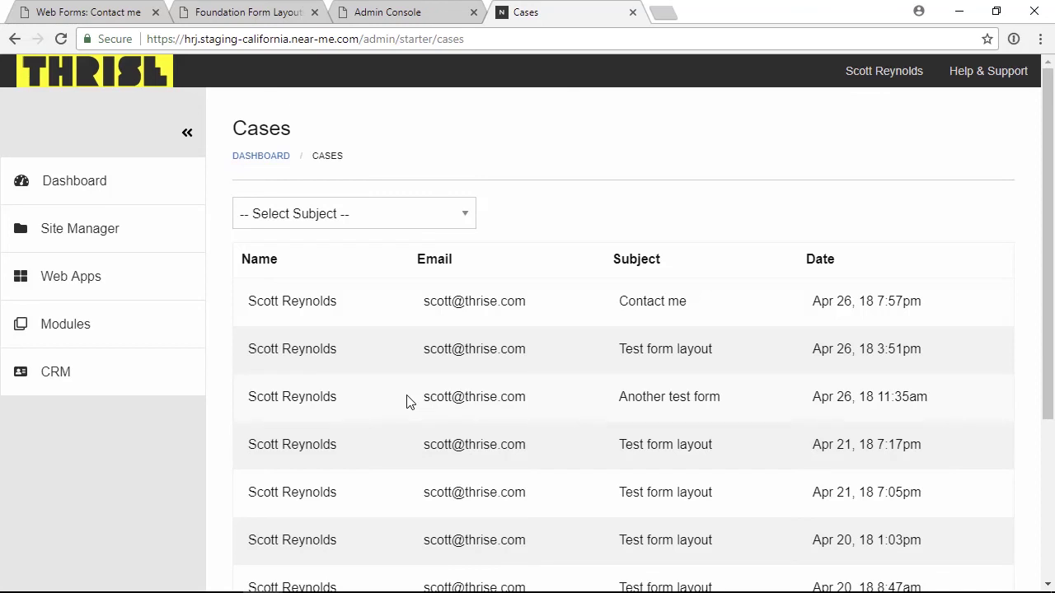
pyautogui.scroll(-3, 406, 402)
pyautogui.scroll(1, 308, 533)
pyautogui.scroll(-1, 318, 535)
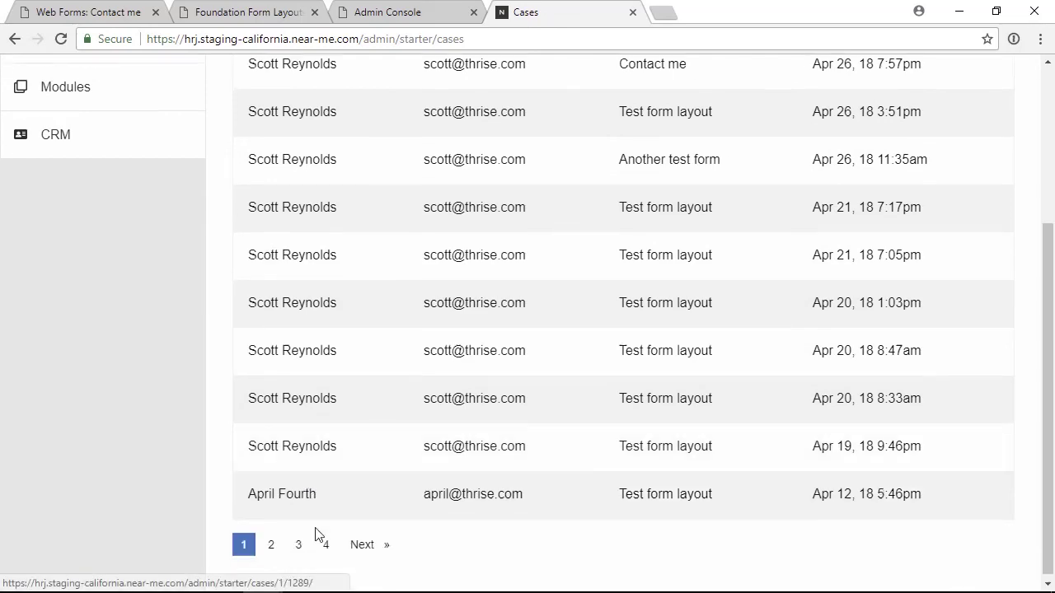
pyautogui.click(363, 545)
pyautogui.scroll(-5, 360, 350)
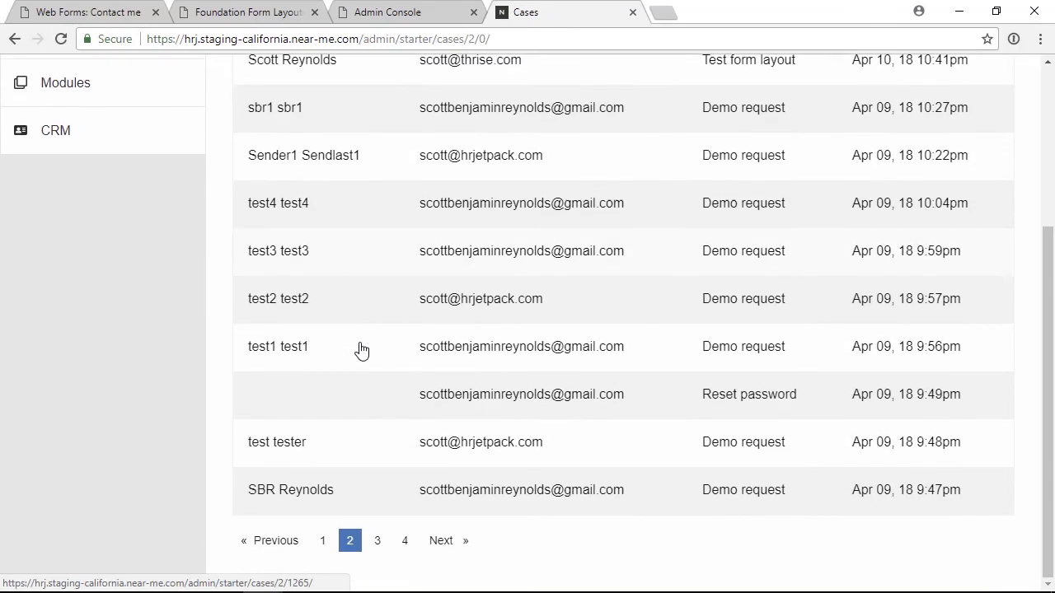
pyautogui.click(437, 538)
pyautogui.scroll(-5, 392, 466)
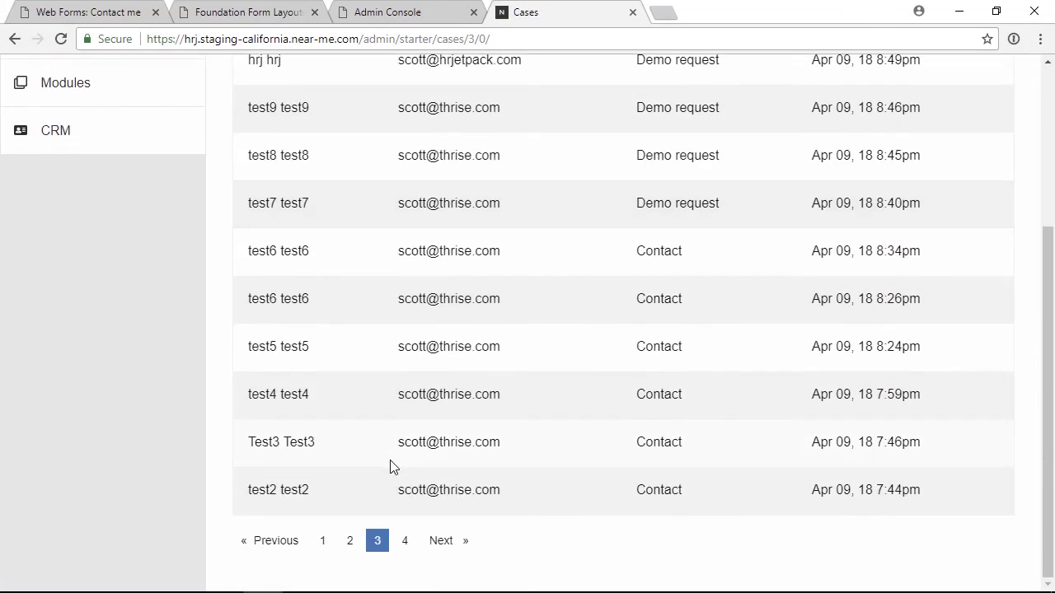
pyautogui.click(322, 545)
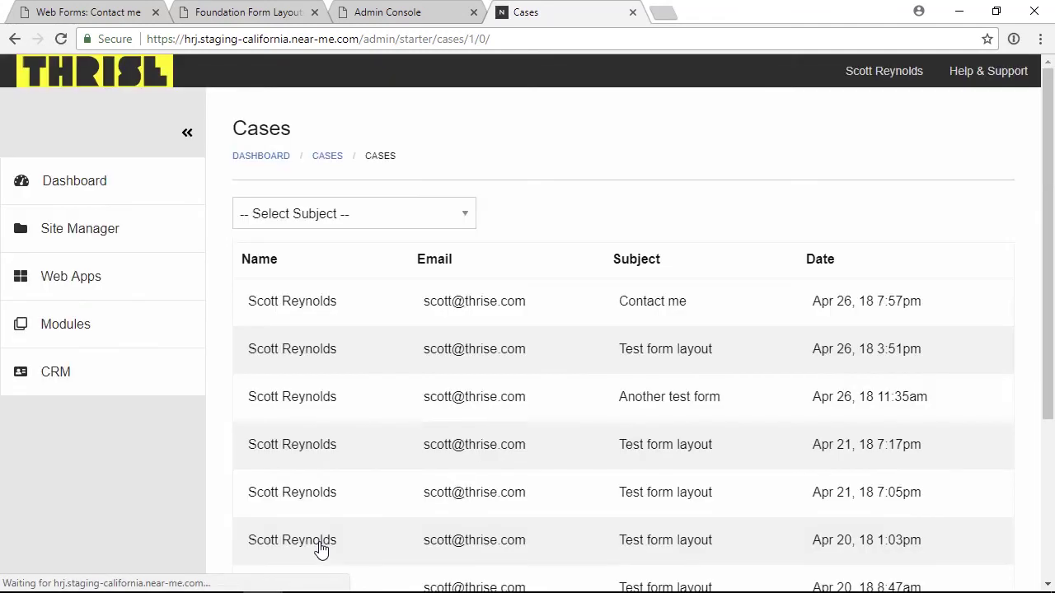
# - Filter cases by the Test form layout subject, then clear the filter to list all cases
pyautogui.click(323, 212)
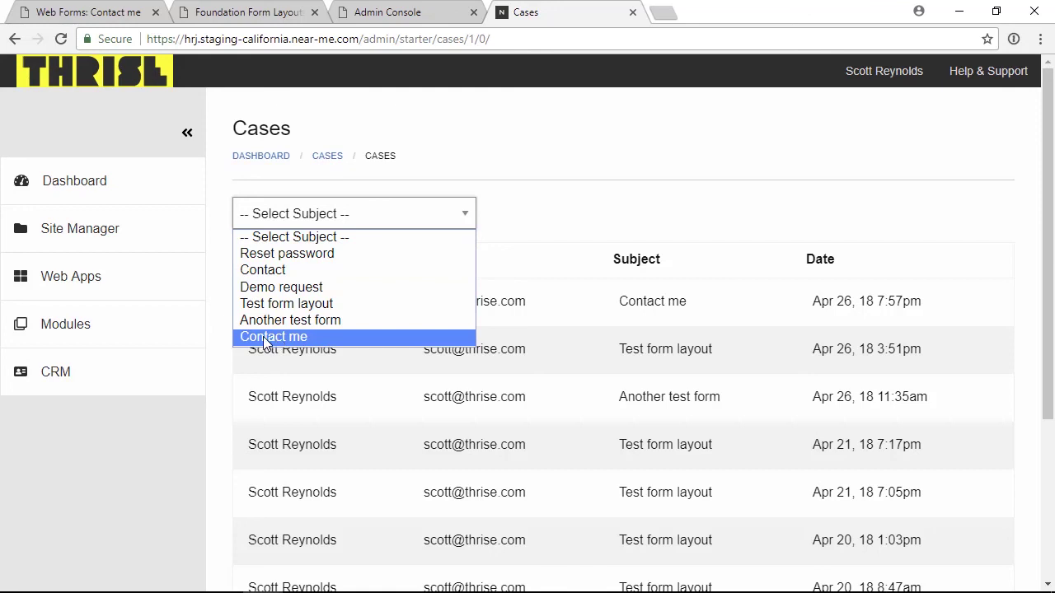
pyautogui.click(262, 305)
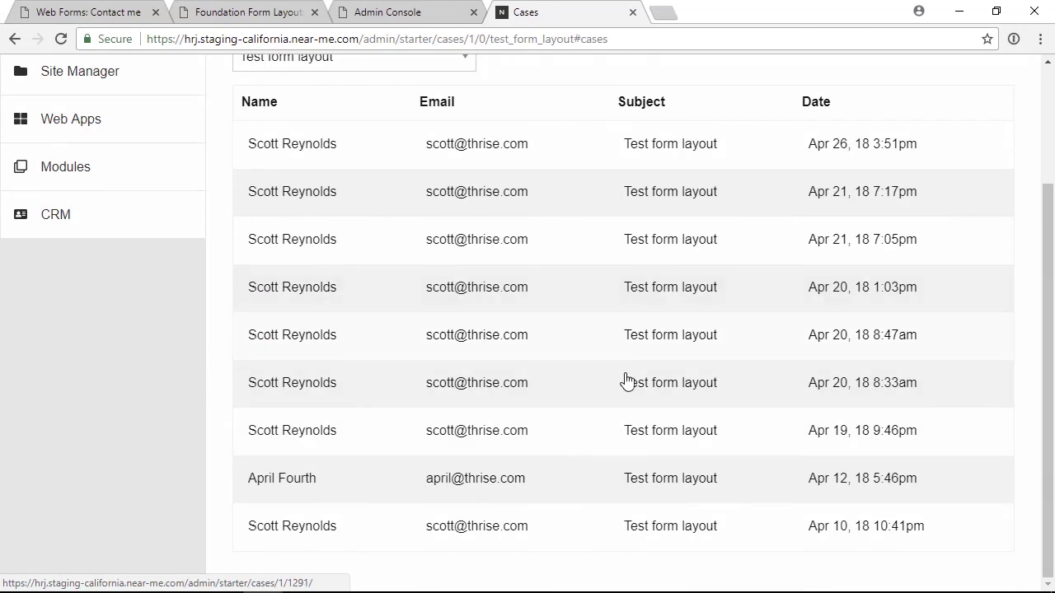
pyautogui.scroll(2, 627, 379)
pyautogui.click(326, 158)
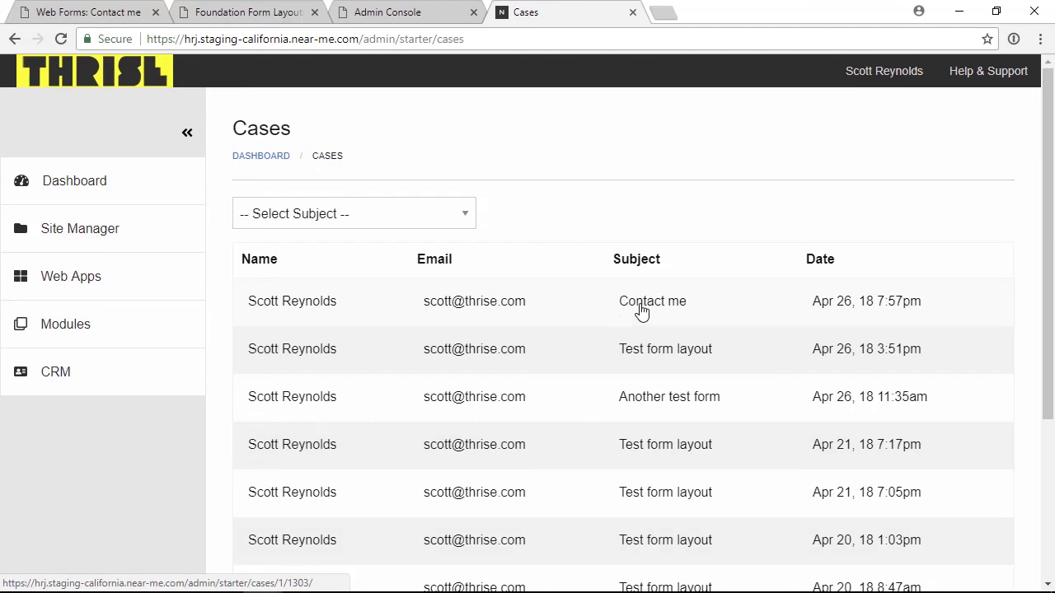
# - Open case #1303 and highlight its submitted dropdown b, radio b and checkbox c values
pyautogui.click(578, 306)
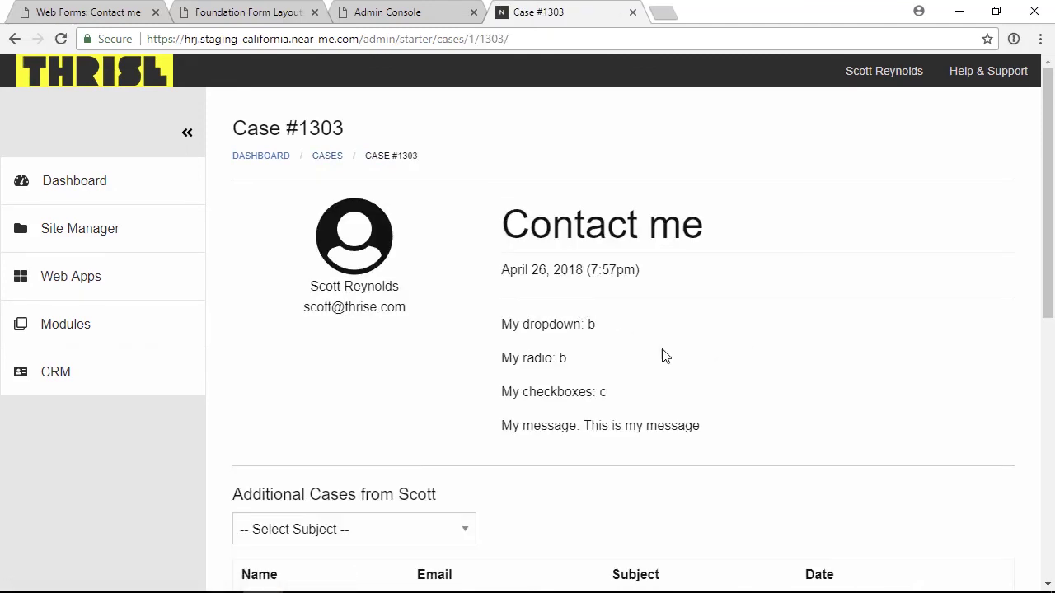
pyautogui.doubleClick(590, 325)
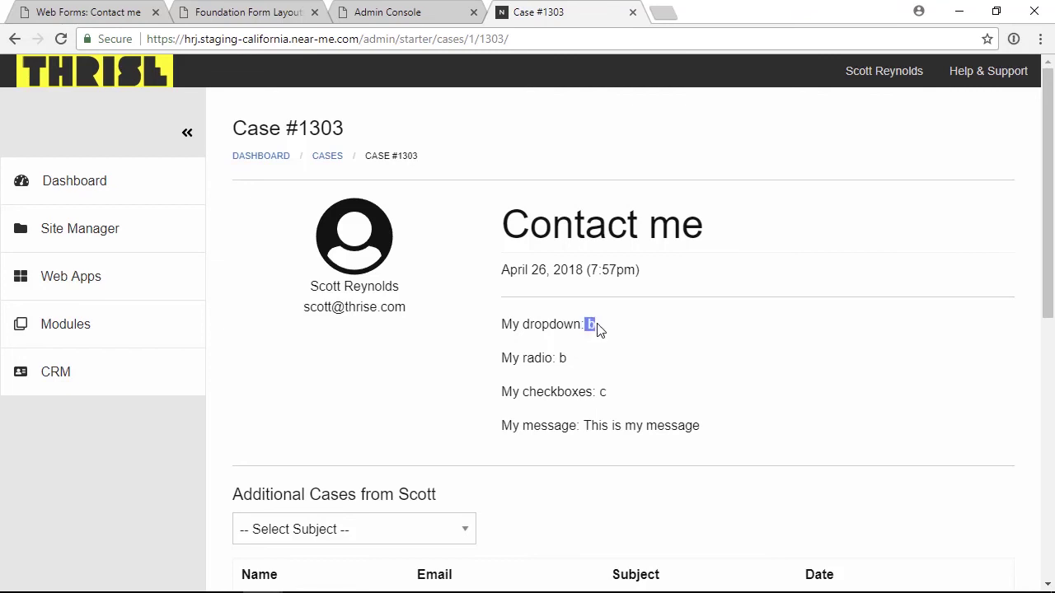
pyautogui.doubleClick(563, 358)
pyautogui.doubleClick(602, 393)
pyautogui.scroll(-1, 651, 466)
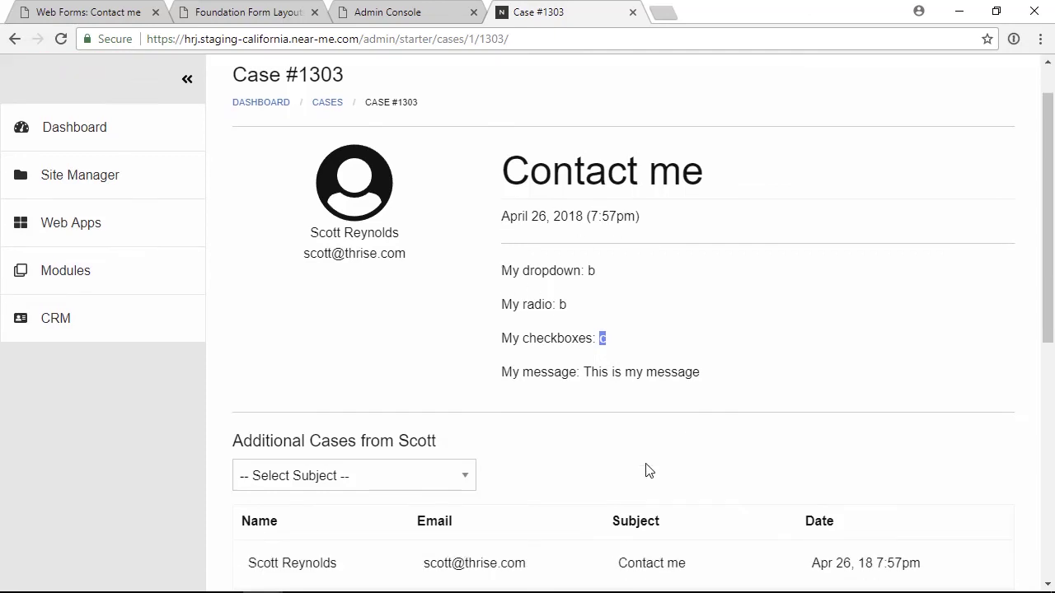
pyautogui.scroll(-3, 646, 470)
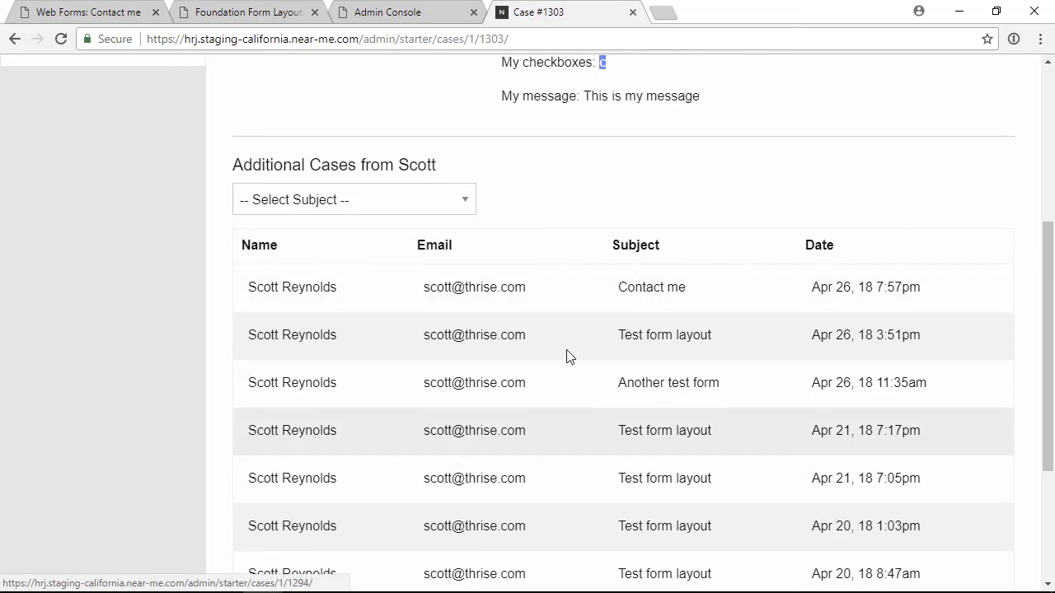
pyautogui.scroll(-3, 577, 368)
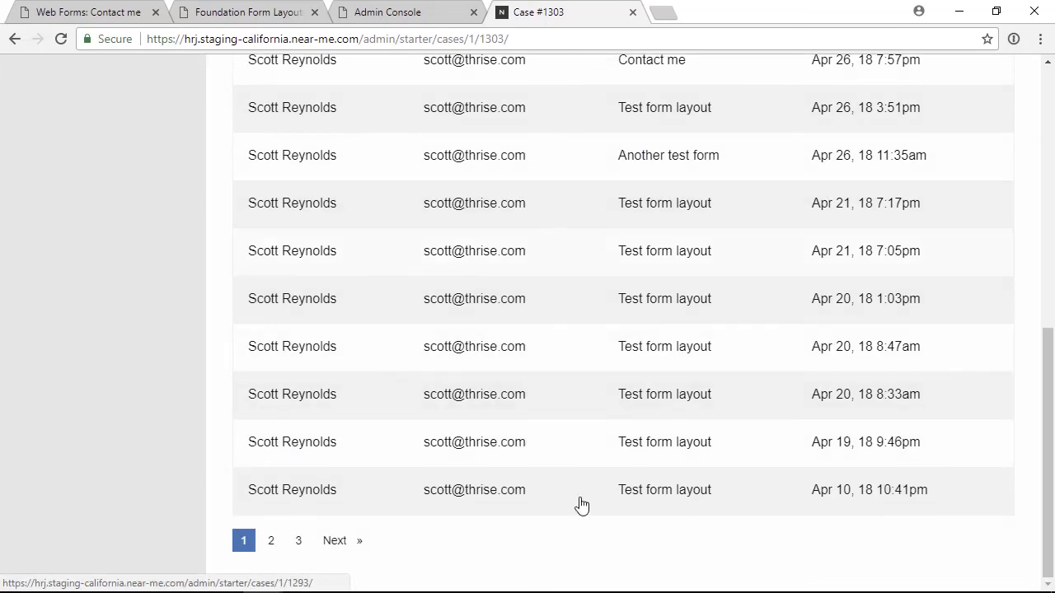
pyautogui.scroll(7, 575, 473)
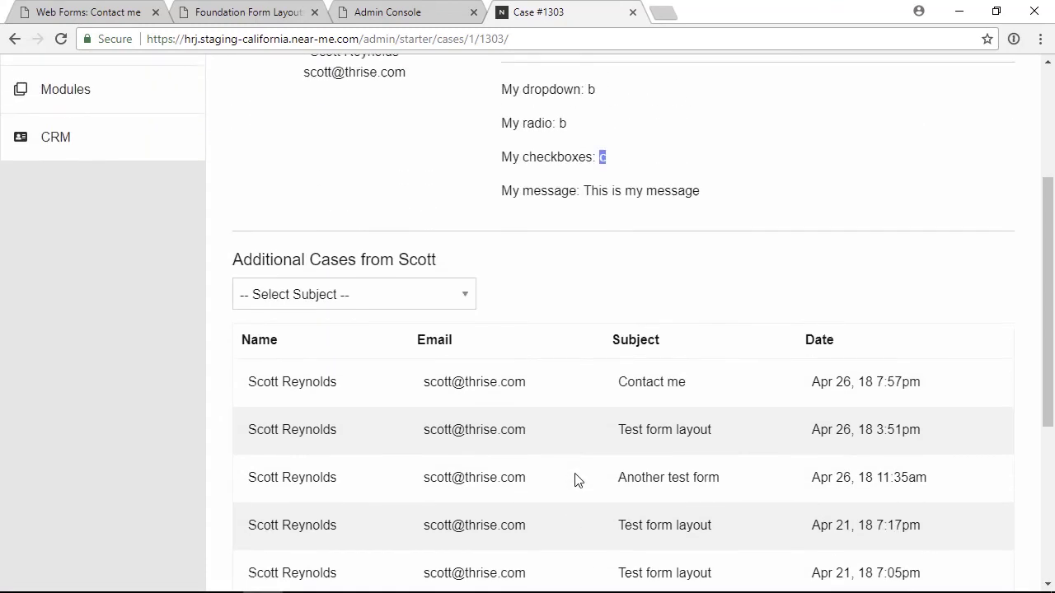